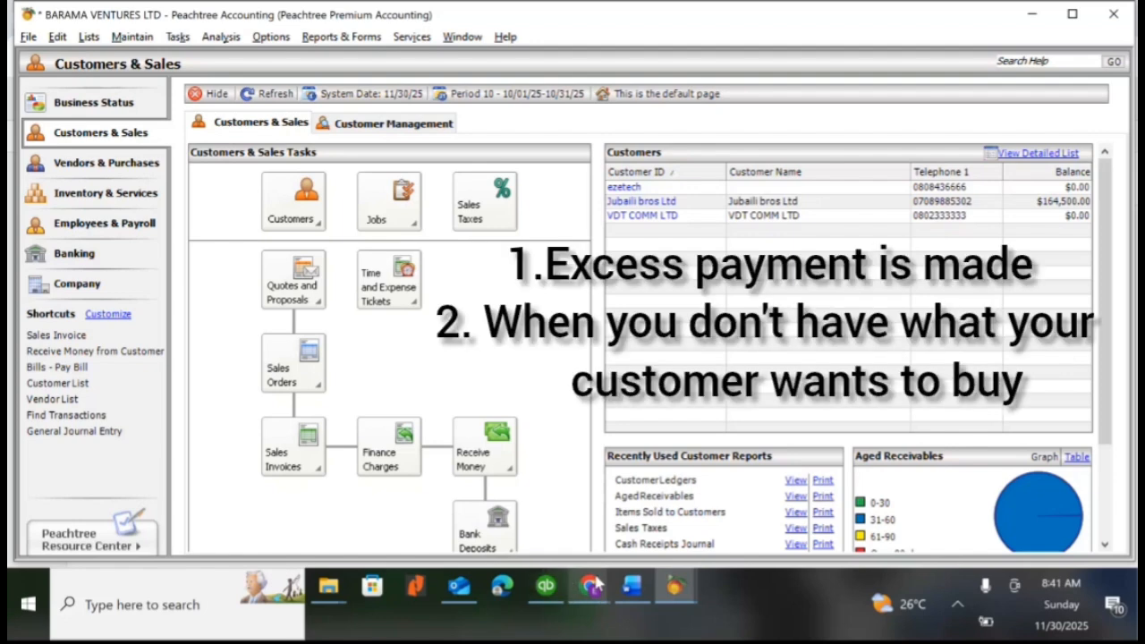
# Switch to the Word document and read the customer refund scenario
pyautogui.moveTo(595, 586)
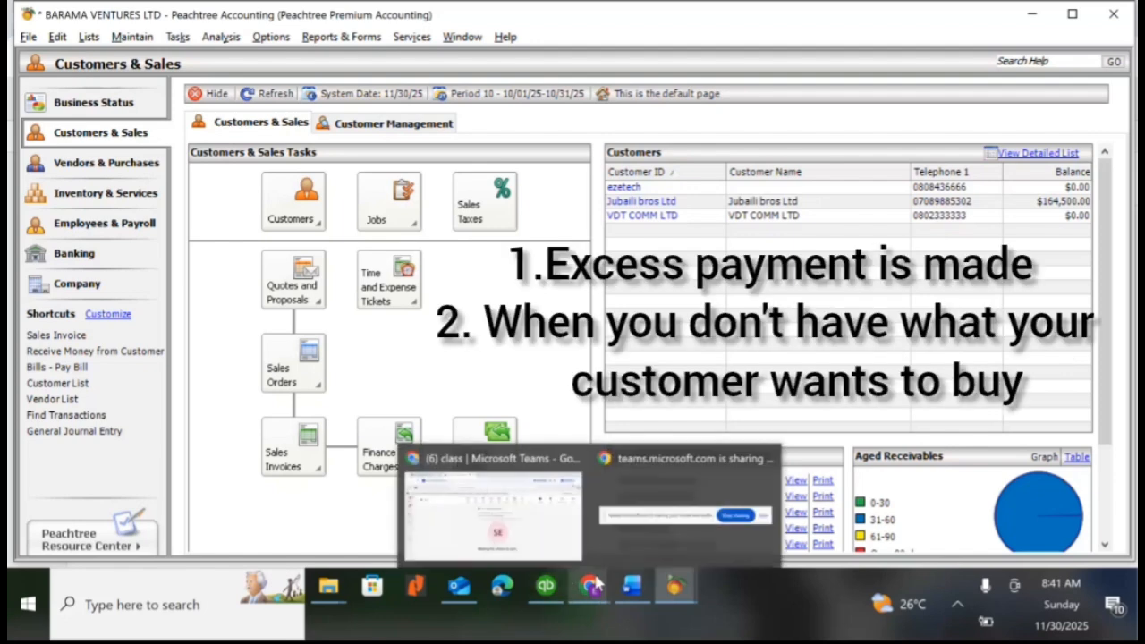
pyautogui.moveTo(634, 586)
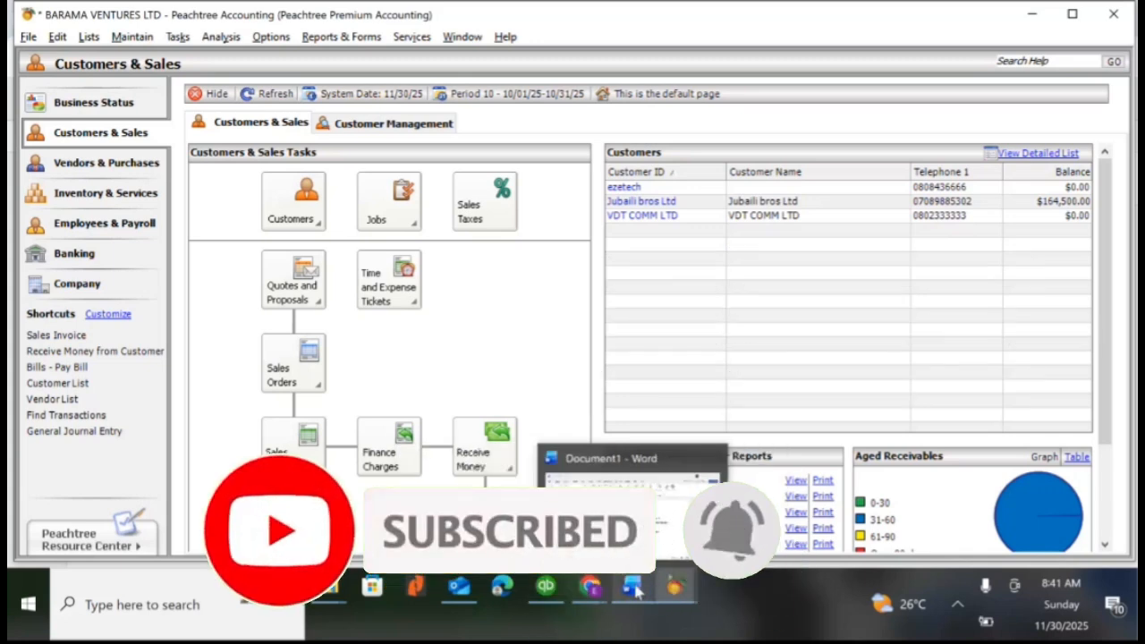
pyautogui.click(634, 586)
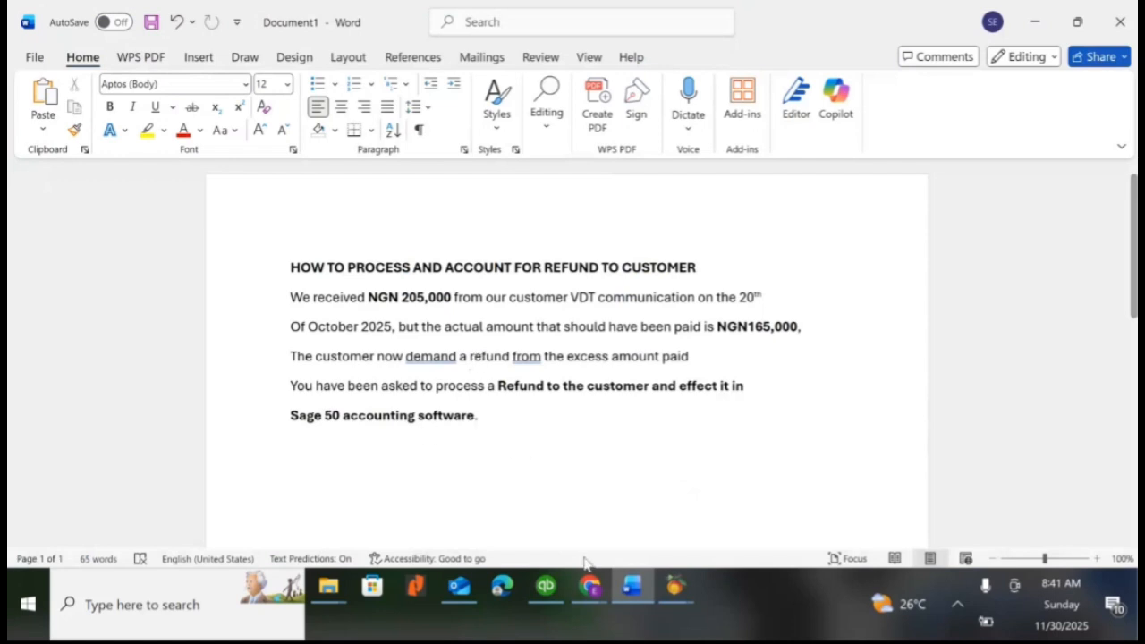
# Switch to Peachtree Accounting, start a new receipt for customer VDT COMM LTD and mark it as a prepayment
pyautogui.moveTo(676, 586)
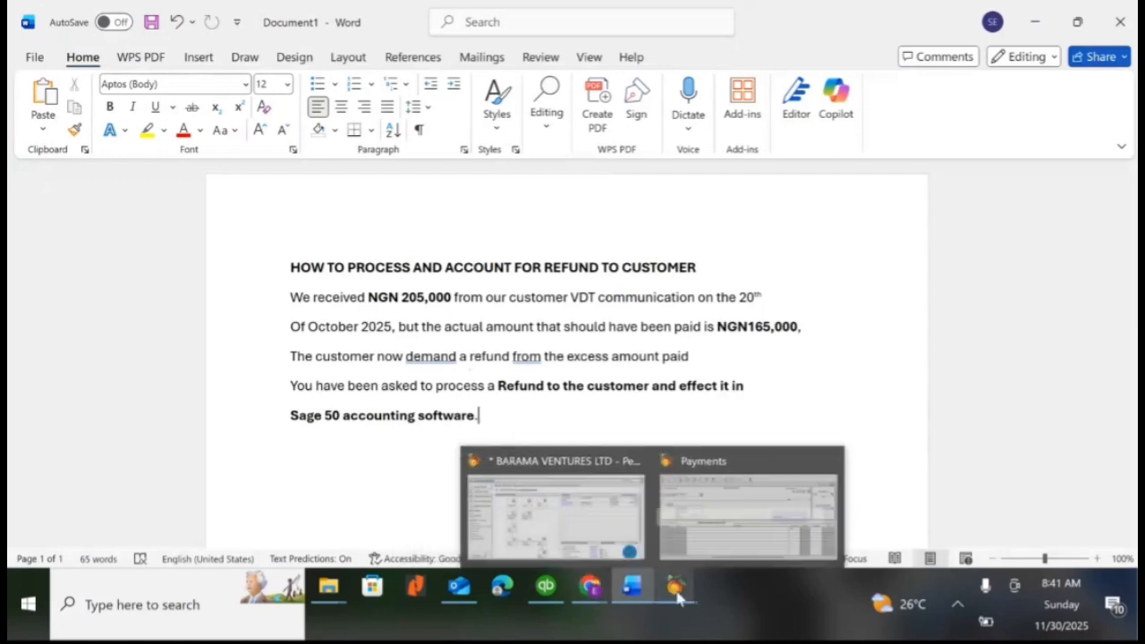
pyautogui.click(583, 499)
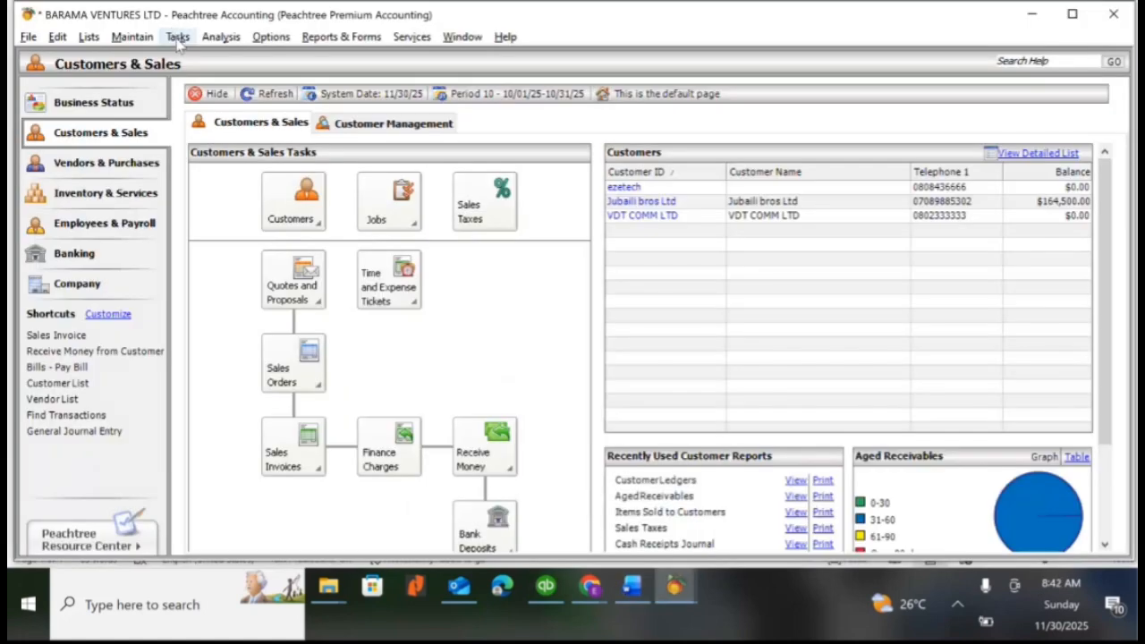
pyautogui.click(178, 41)
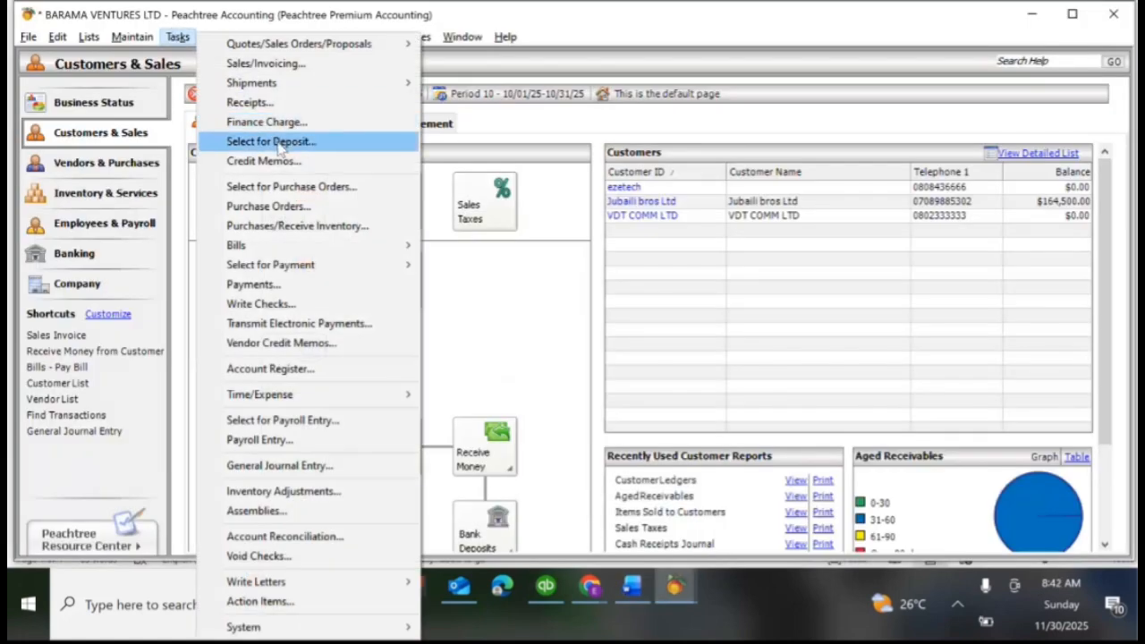
pyautogui.click(251, 103)
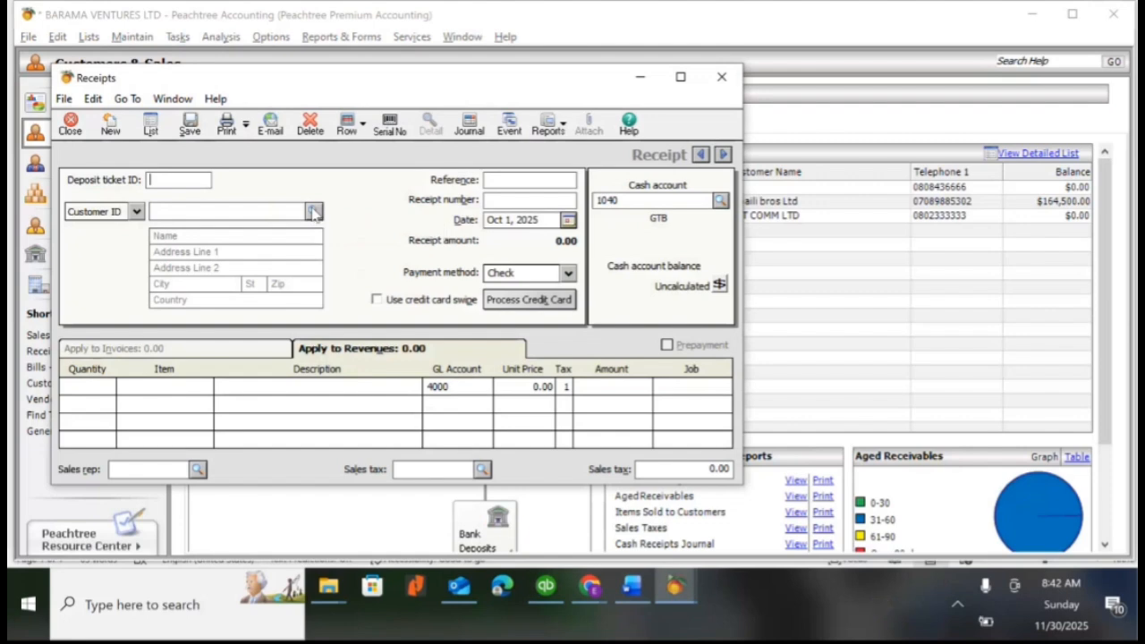
pyautogui.click(314, 211)
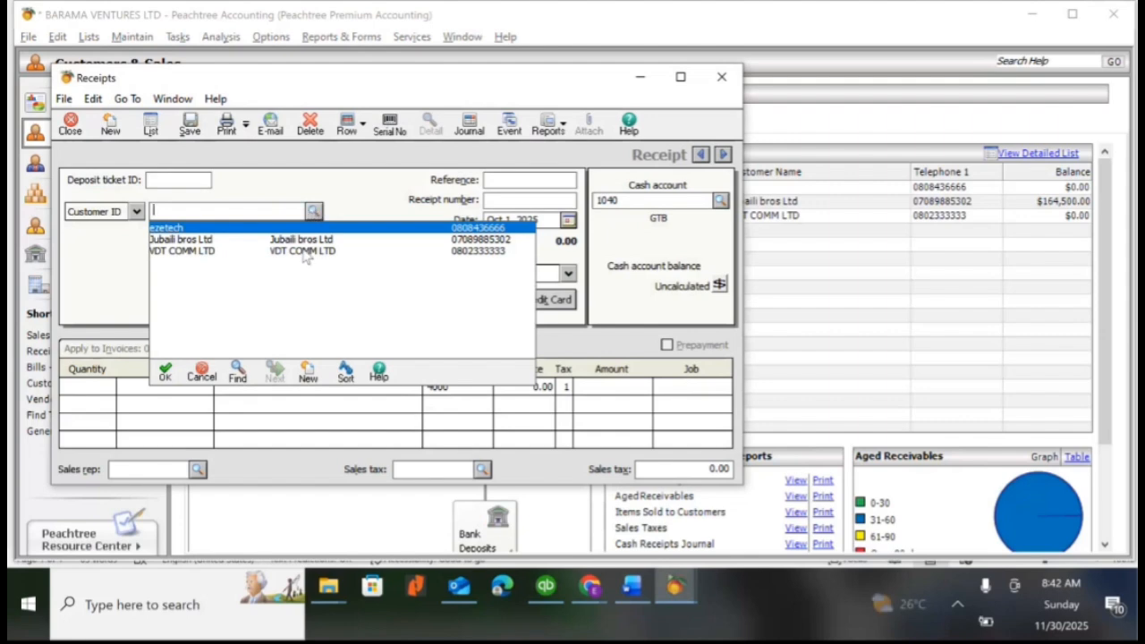
pyautogui.doubleClick(303, 252)
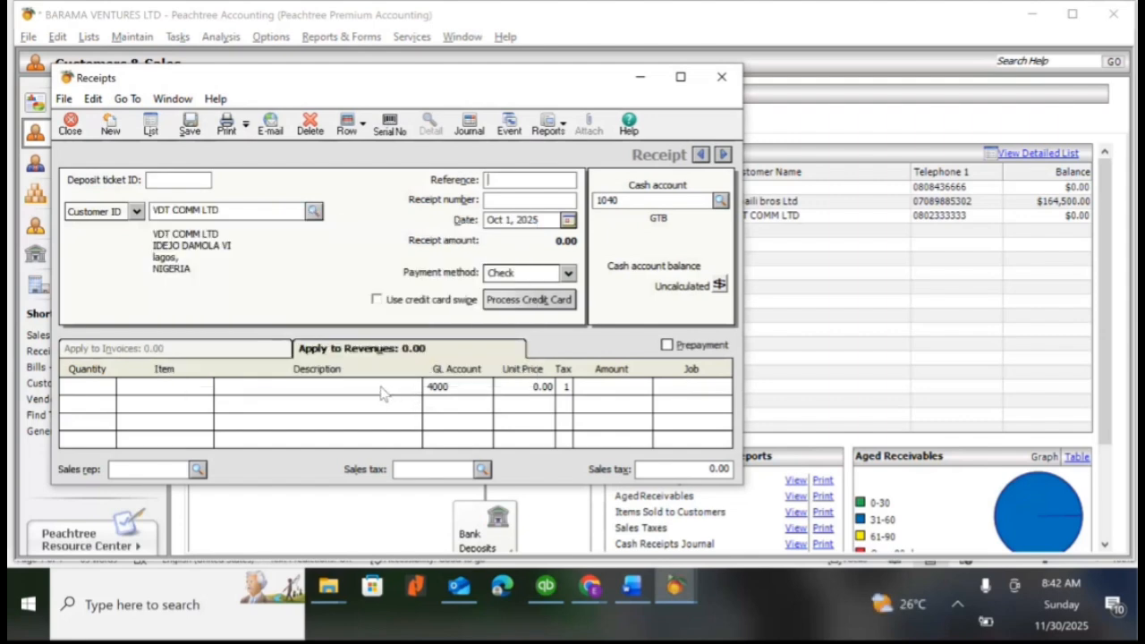
pyautogui.click(667, 345)
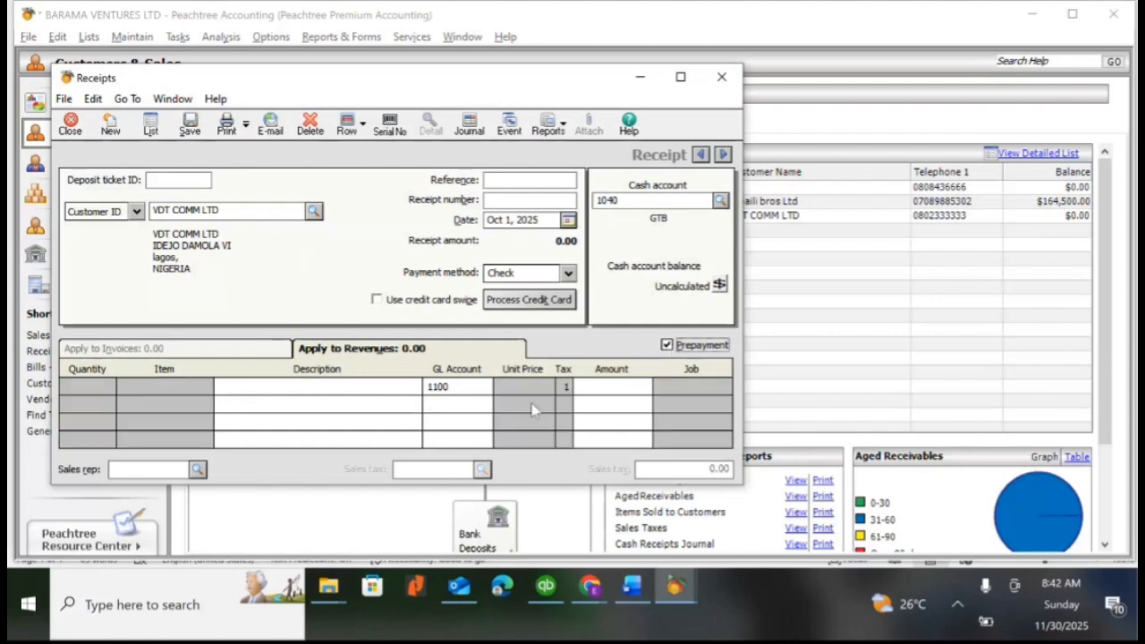
# Fill in the receipt line with the description CASH RECEIVED FOR 32 INCH TV and an amount of 205,000
pyautogui.click(265, 386)
pyautogui.write('C')
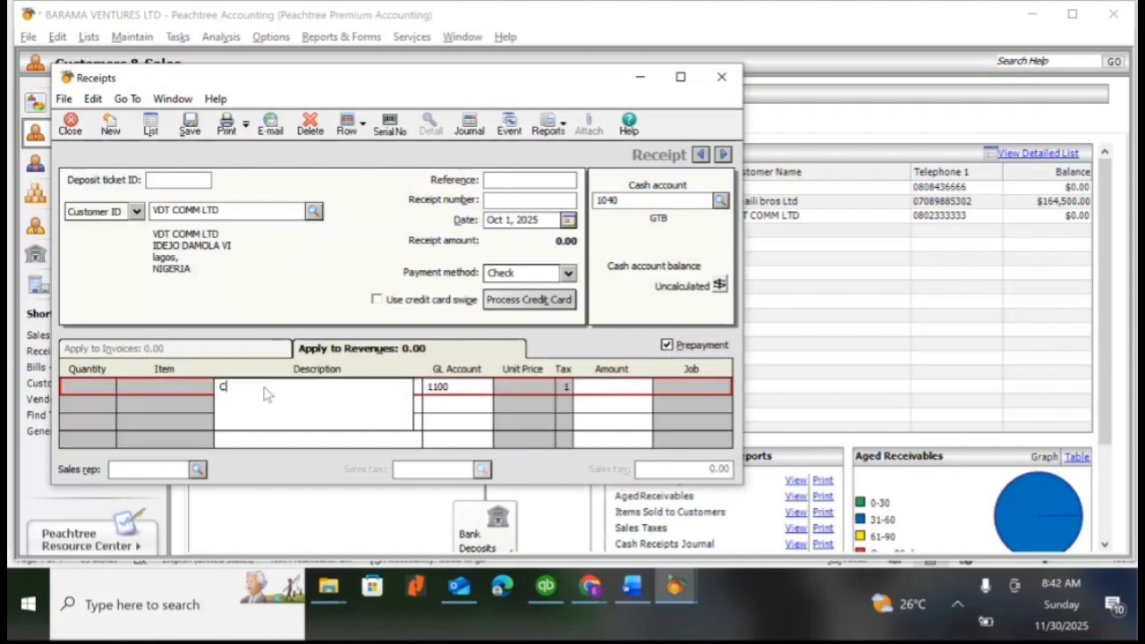
pyautogui.write('ASH RECEIVED FOR 32 INCH TB')
pyautogui.press('BackSpace')
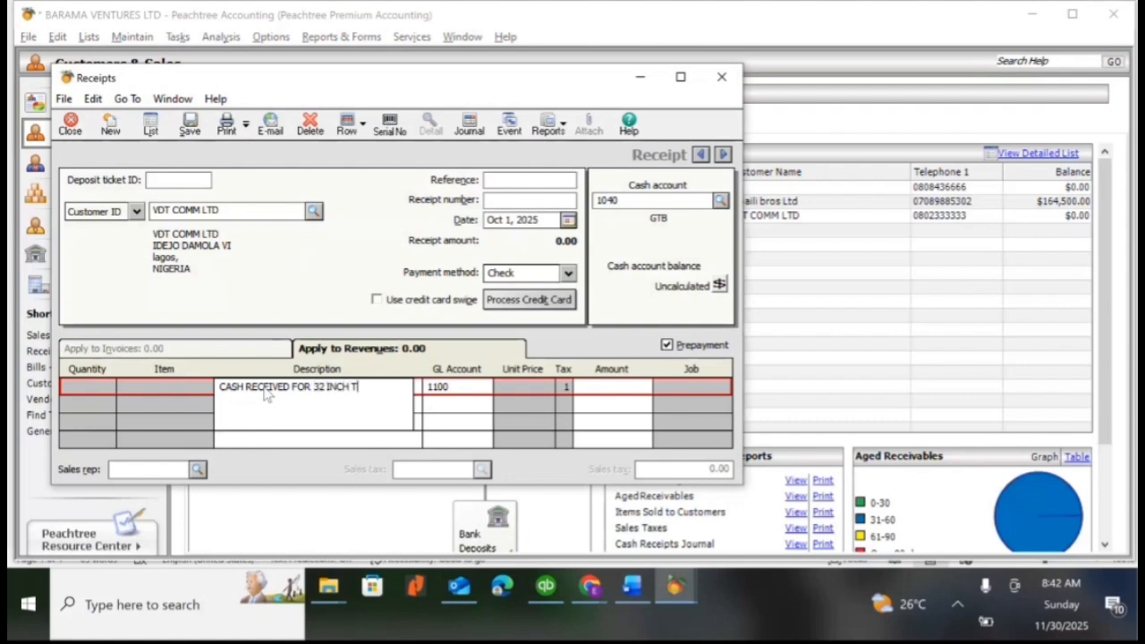
pyautogui.write('C')
pyautogui.press('BackSpace')
pyautogui.write('V')
pyautogui.press('Tab')
pyautogui.press('Tab')
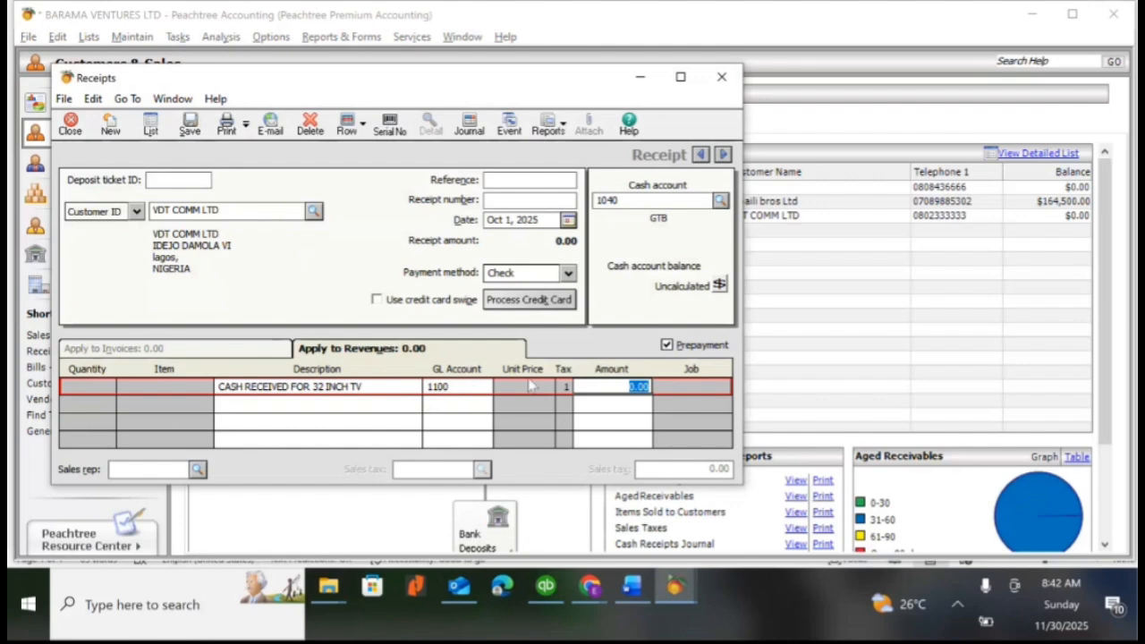
pyautogui.write('205000')
pyautogui.press('Tab')
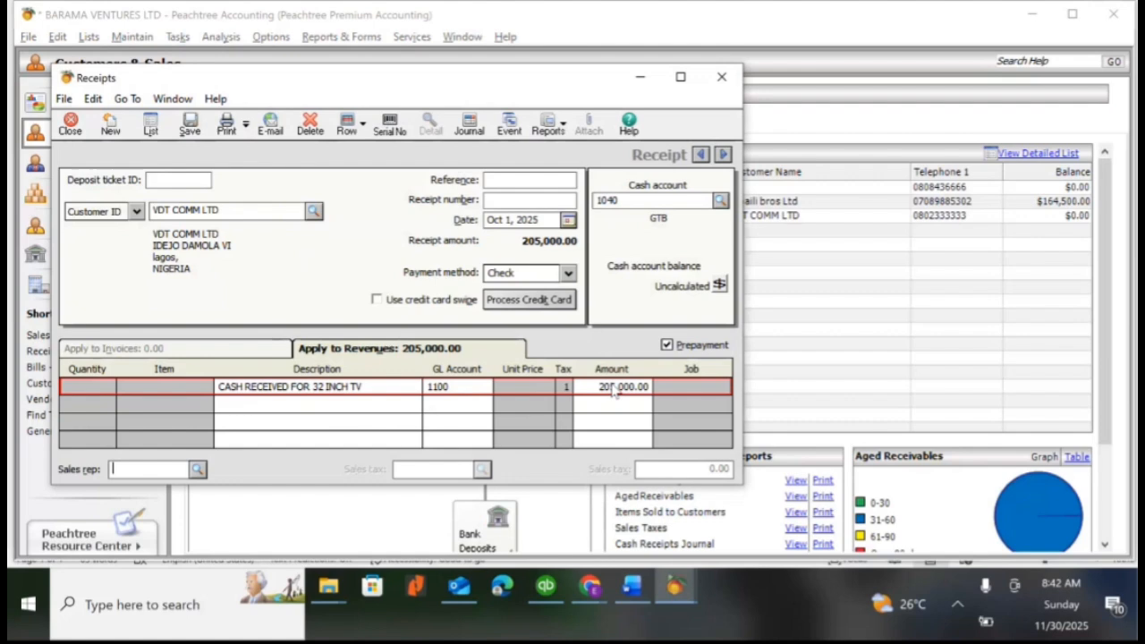
# Give the receipt reference 1121 and save it
pyautogui.click(538, 181)
pyautogui.write('1121')
pyautogui.click(519, 200)
pyautogui.click(189, 130)
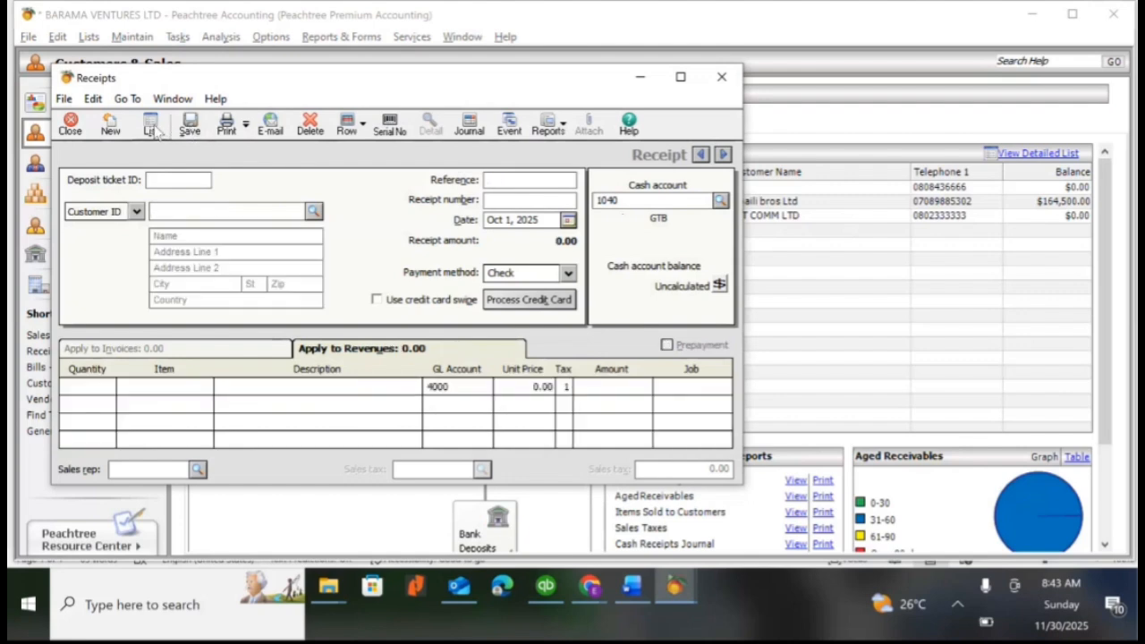
# Reopen the VDT COMM LTD receipt, set its date to Oct 20, 2025, check it against the Word scenario and save it
pyautogui.click(150, 129)
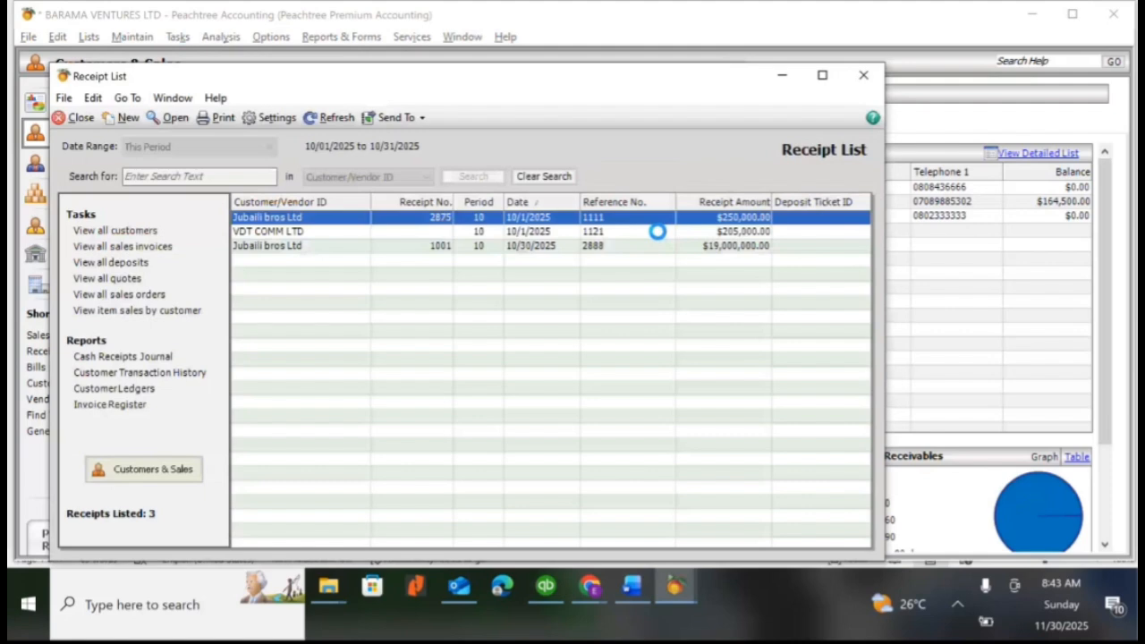
pyautogui.doubleClick(657, 232)
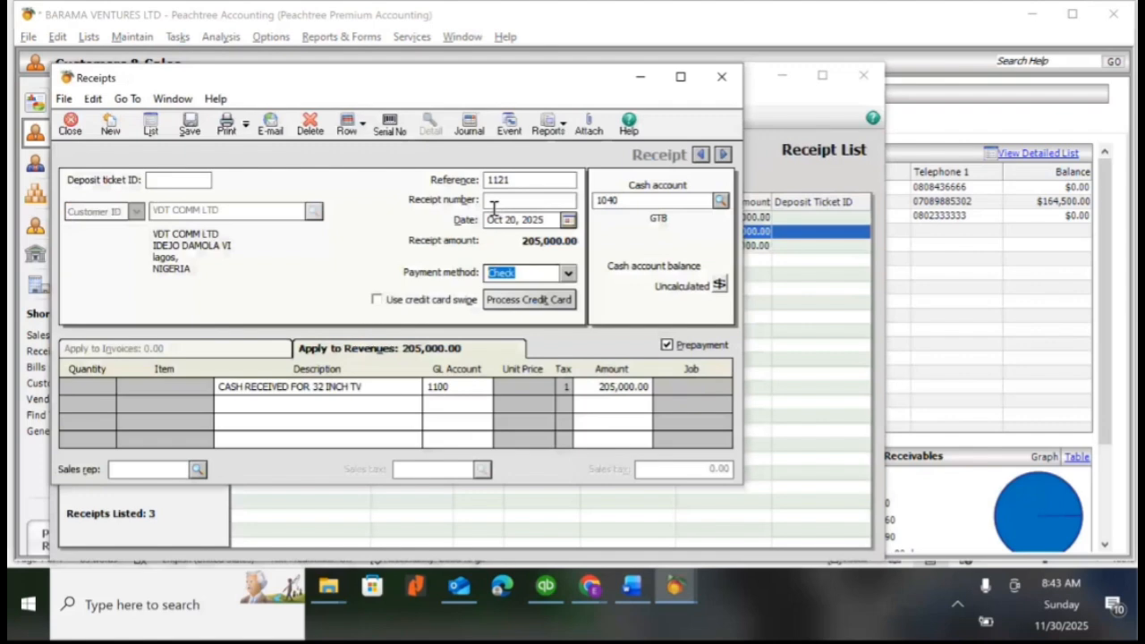
pyautogui.hotkey('alt', 'Tab')
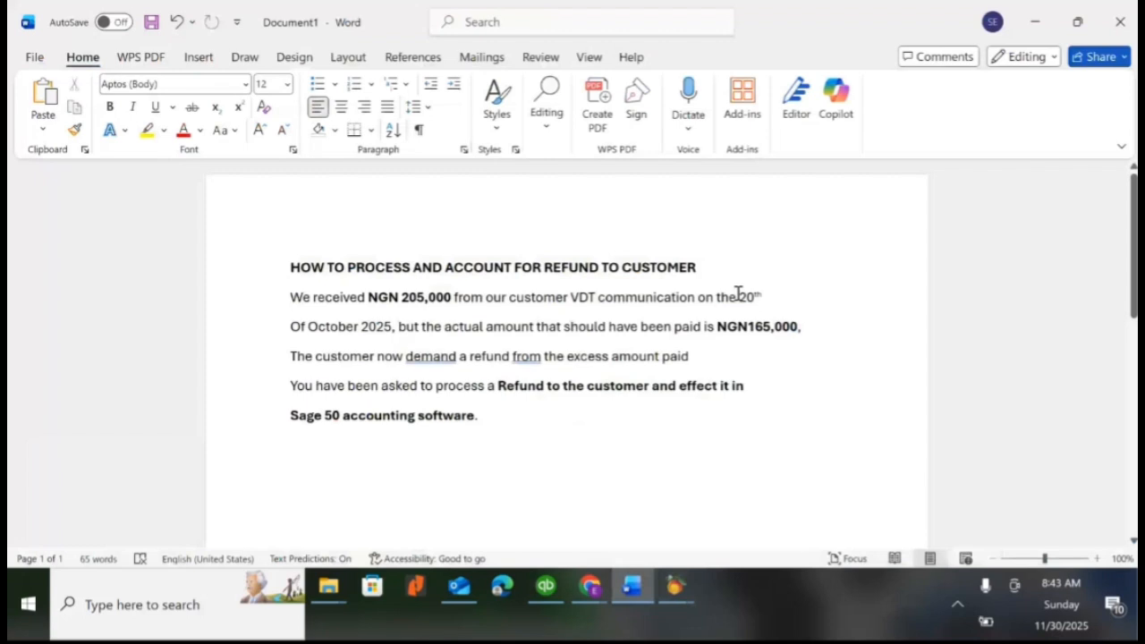
pyautogui.hotkey('alt', 'Tab')
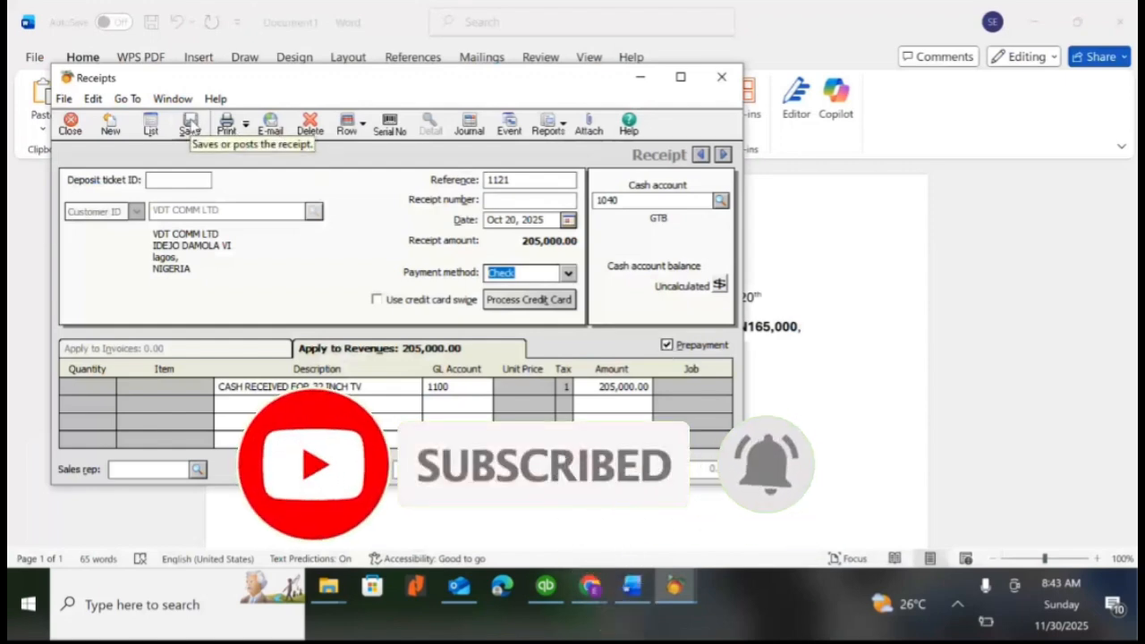
pyautogui.click(190, 128)
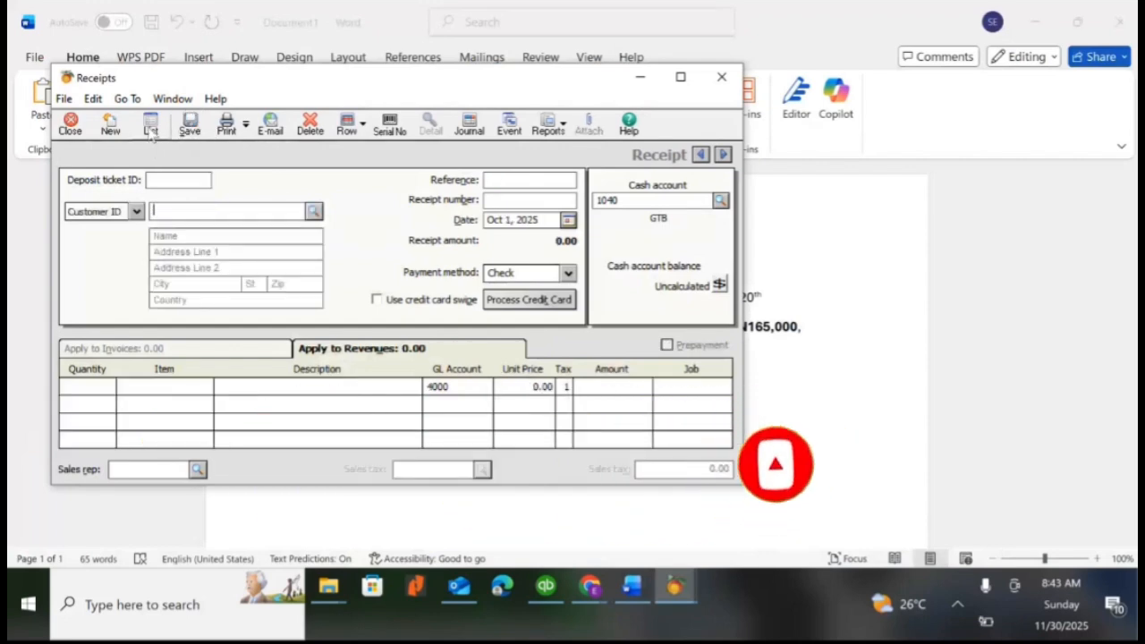
# Review the receipt list for the saved VDT COMM LTD entry, close it and return to the company's main window
pyautogui.click(150, 128)
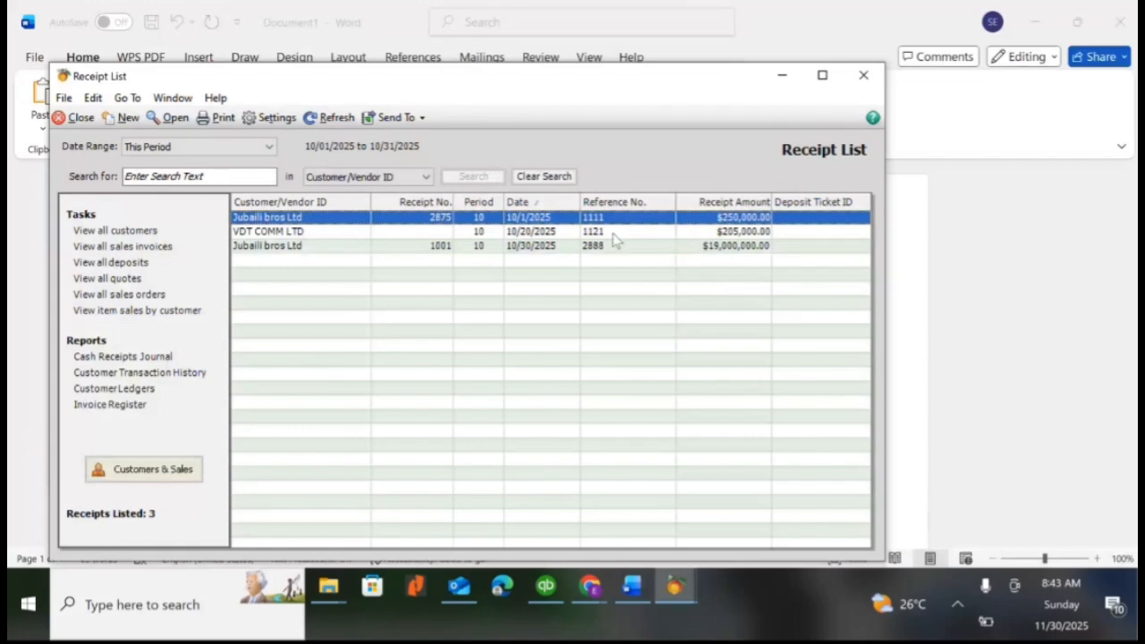
pyautogui.click(864, 79)
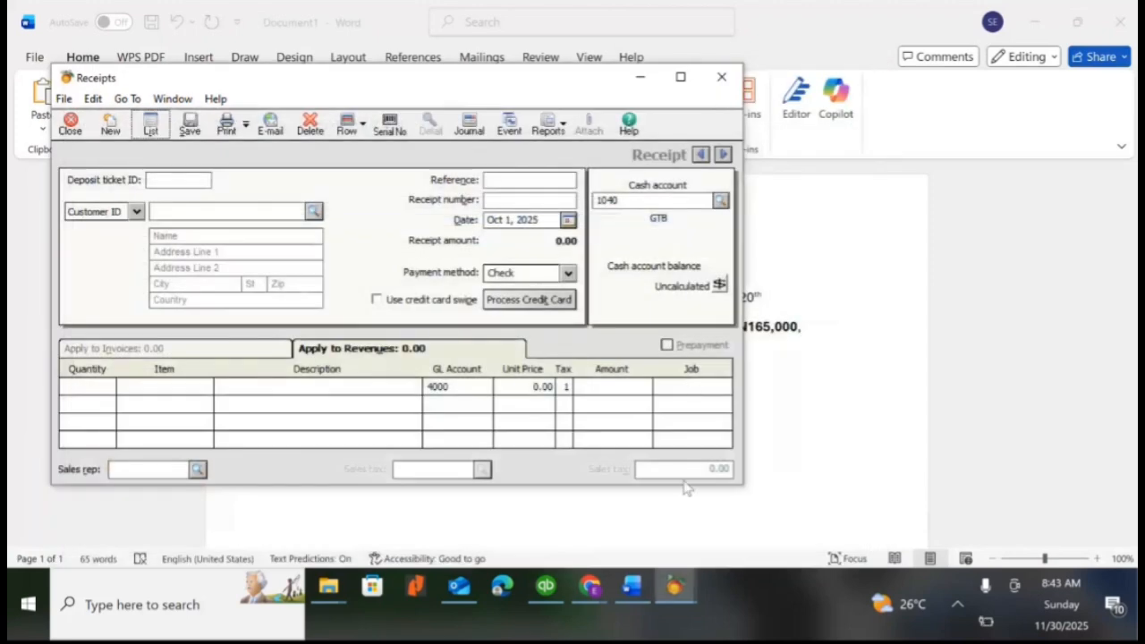
pyautogui.moveTo(678, 586)
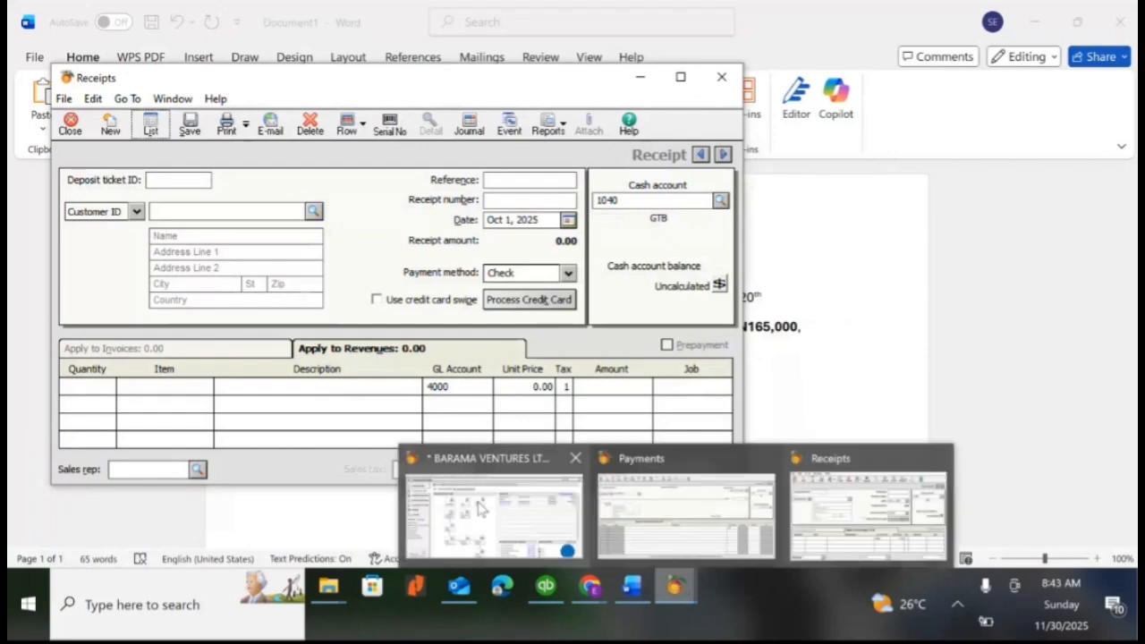
pyautogui.click(481, 508)
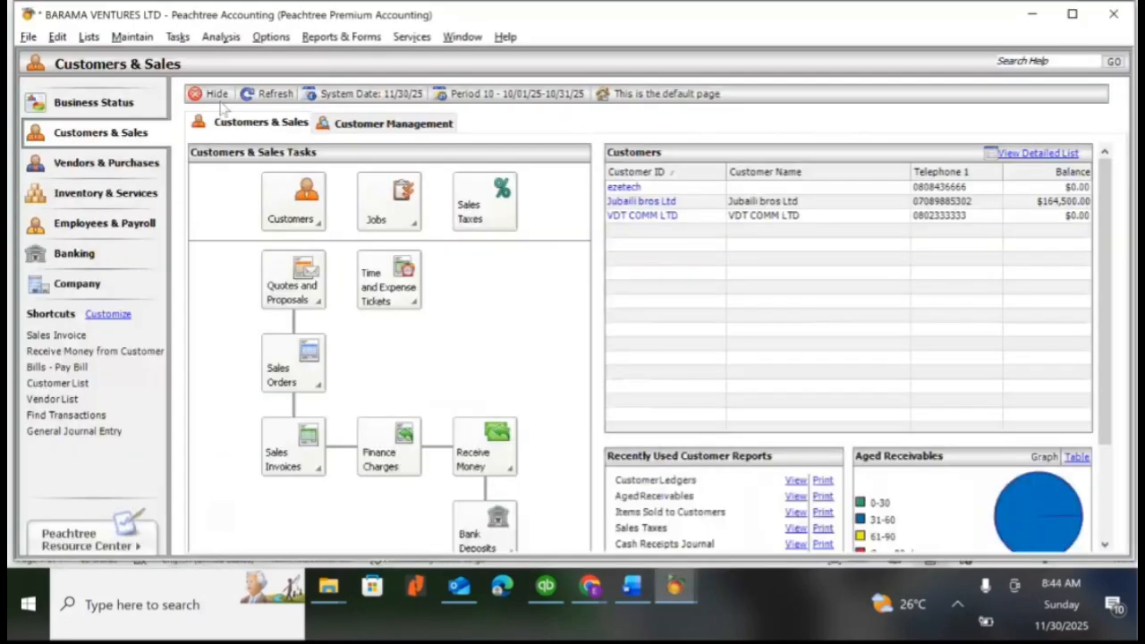
pyautogui.click(177, 37)
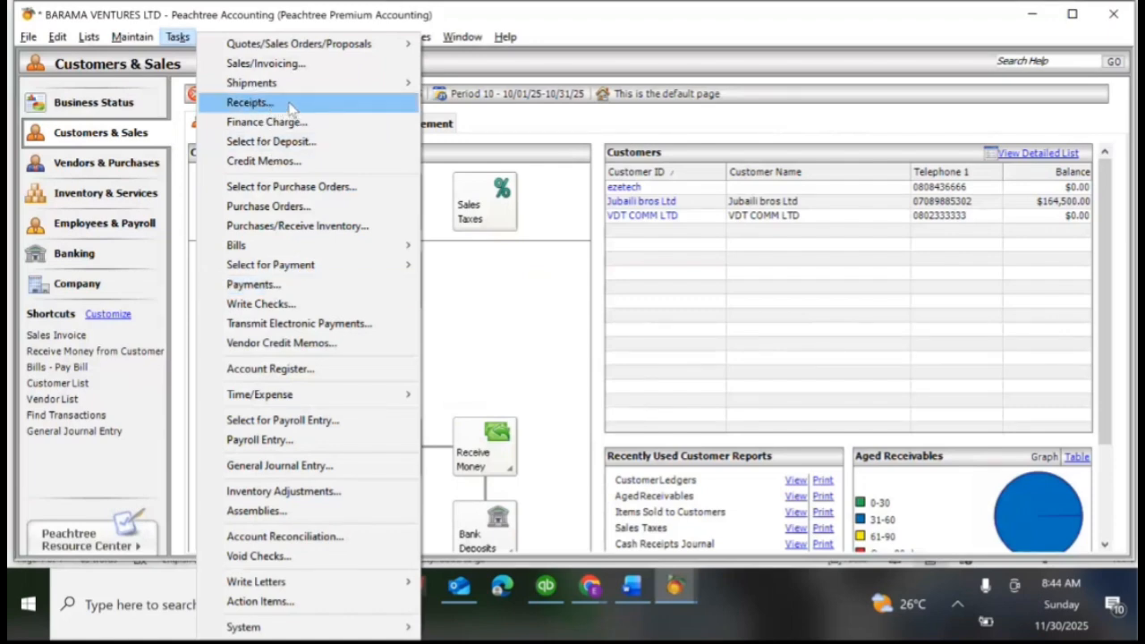
pyautogui.click(255, 284)
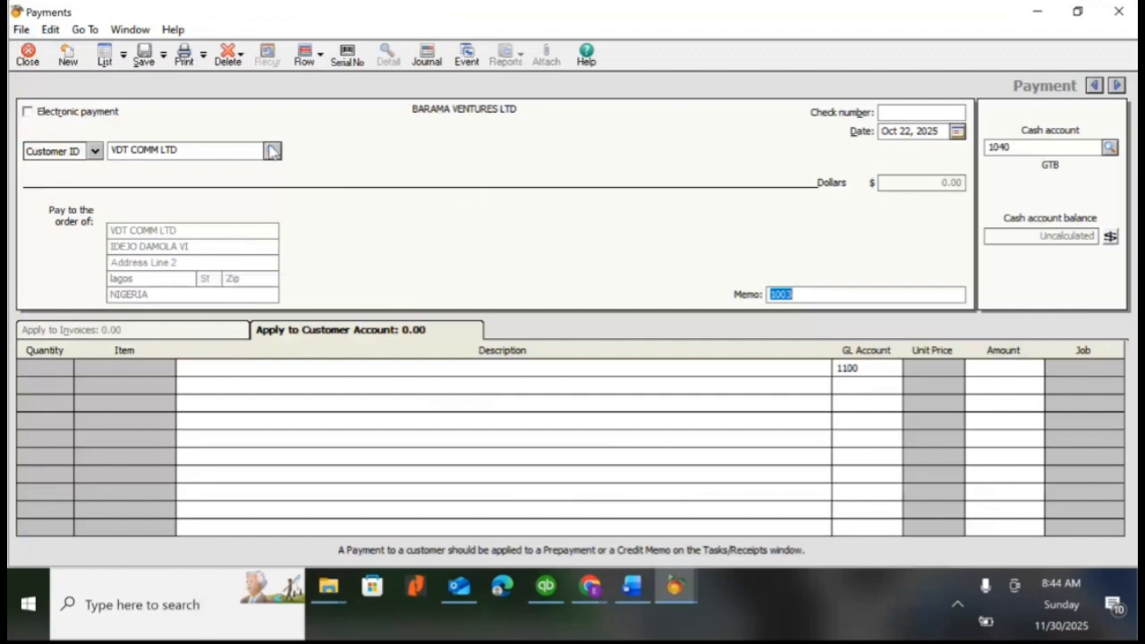
pyautogui.click(94, 151)
pyautogui.click(71, 174)
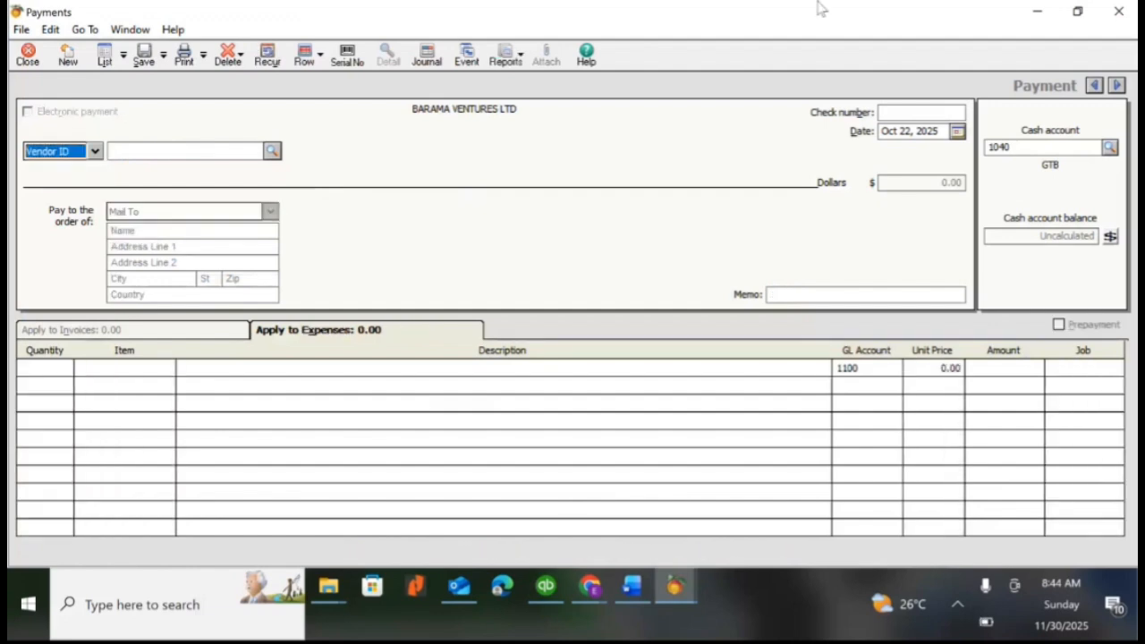
pyautogui.click(1119, 12)
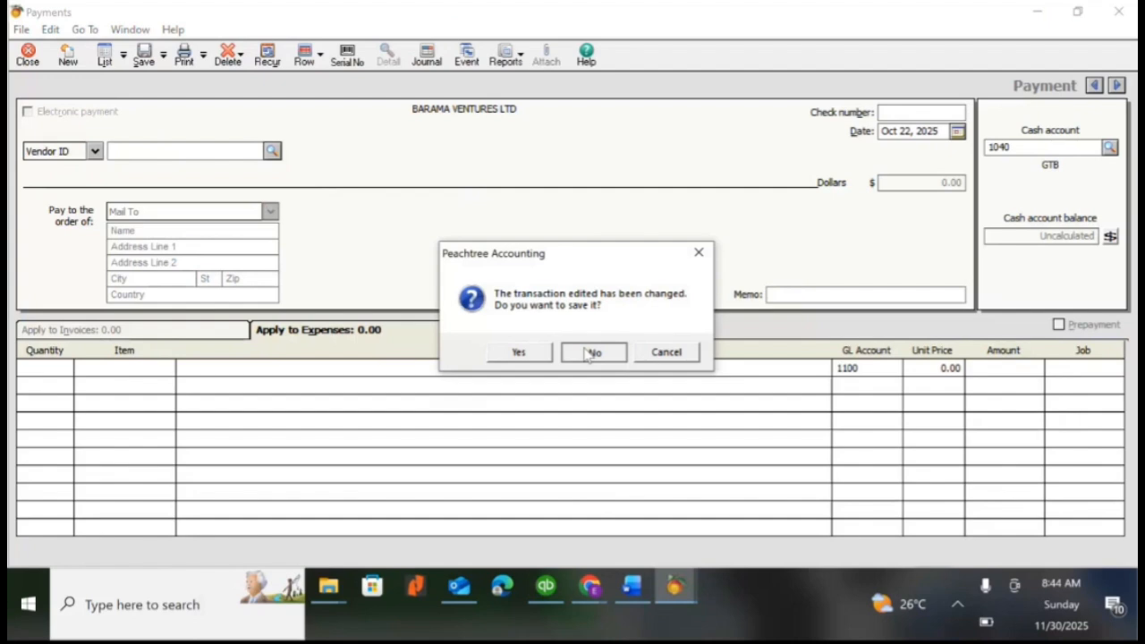
pyautogui.click(593, 353)
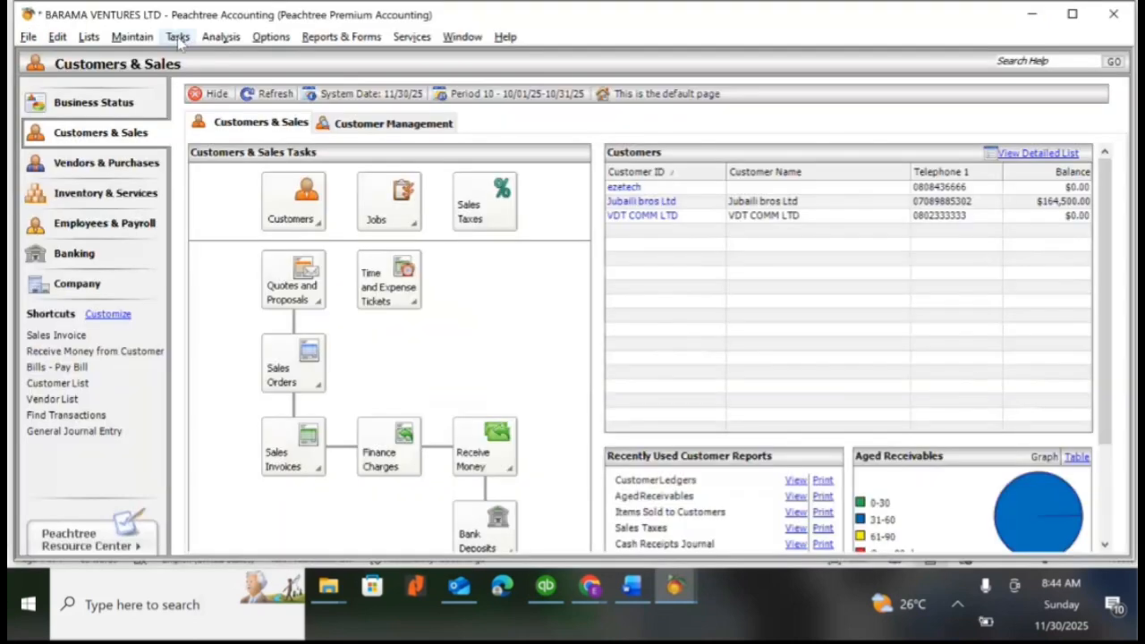
# Start a new payment addressed by customer ID and choose VDT COMM LTD as the payee
pyautogui.click(178, 37)
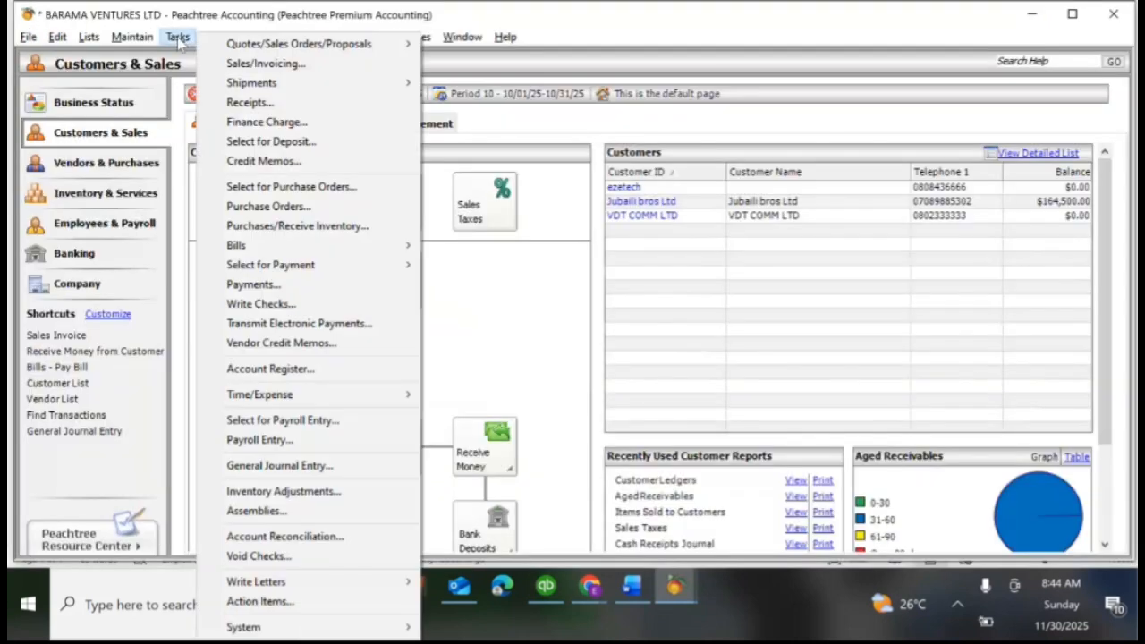
pyautogui.click(253, 284)
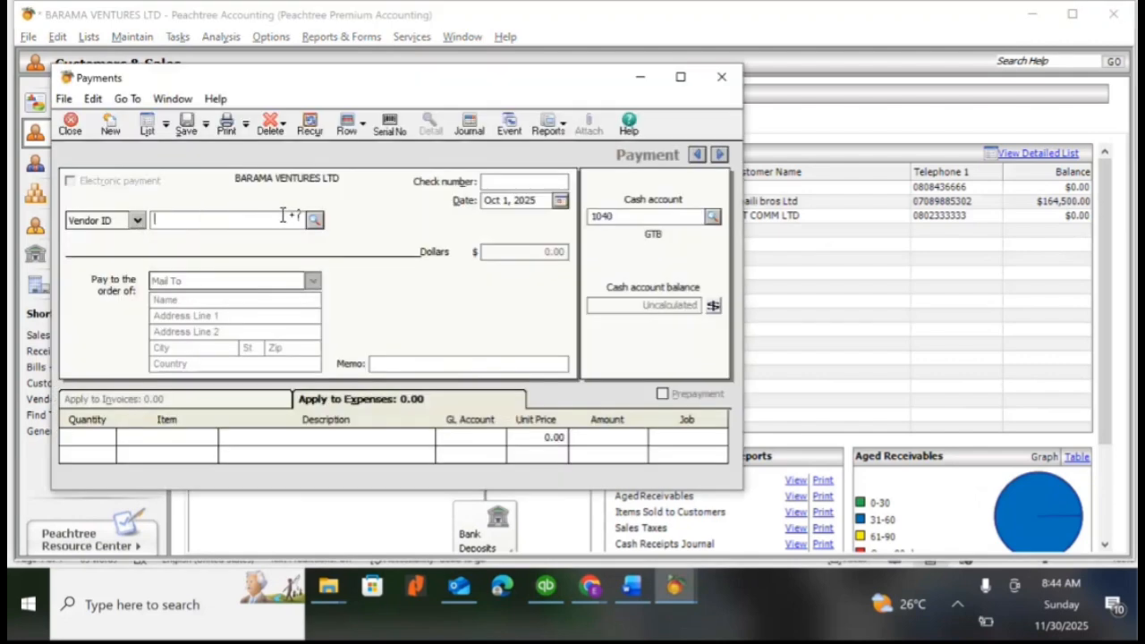
pyautogui.click(137, 221)
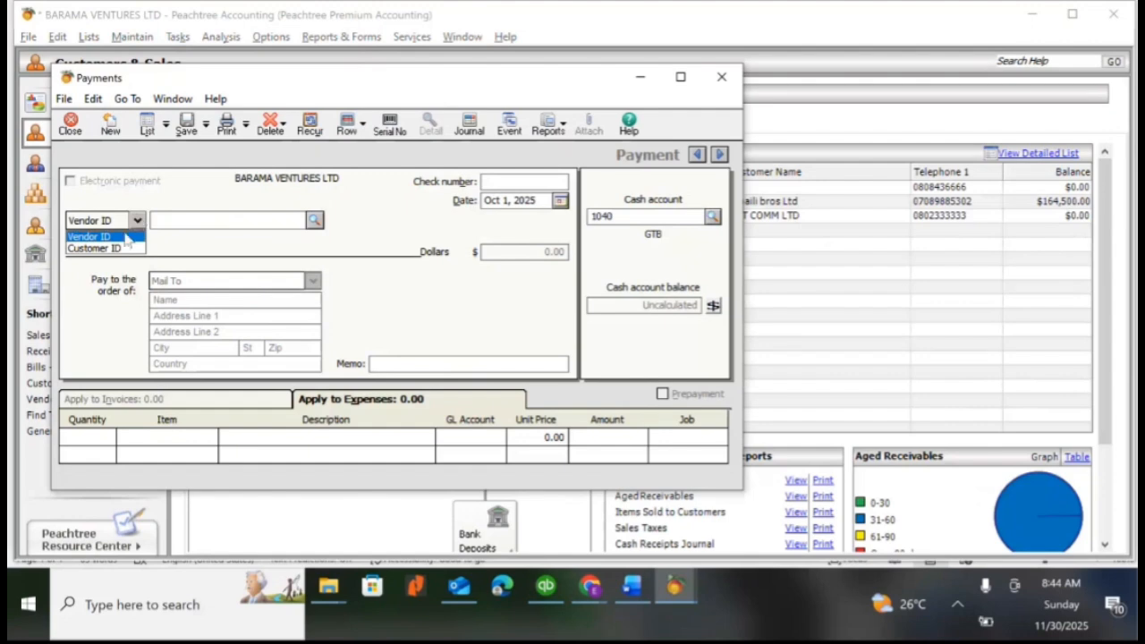
pyautogui.click(117, 251)
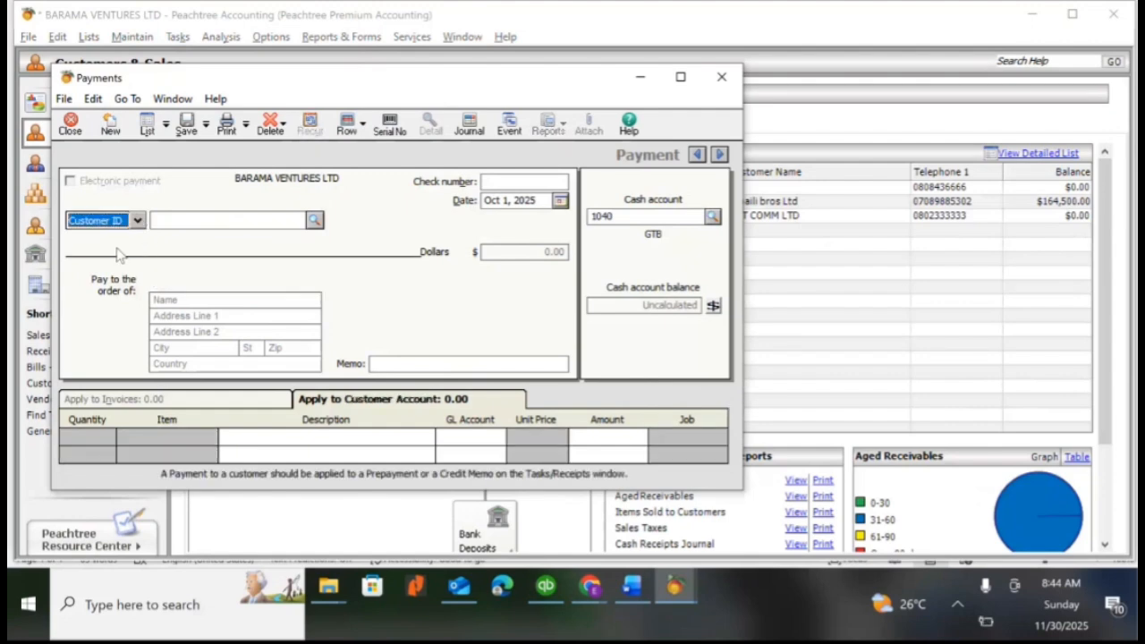
pyautogui.click(315, 221)
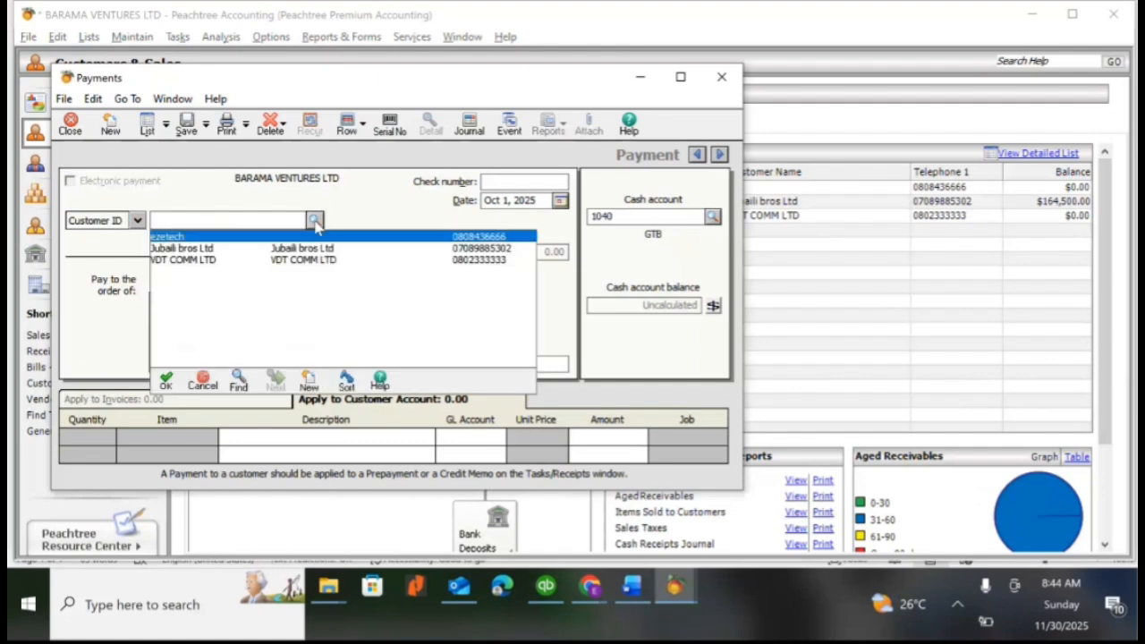
pyautogui.doubleClick(295, 260)
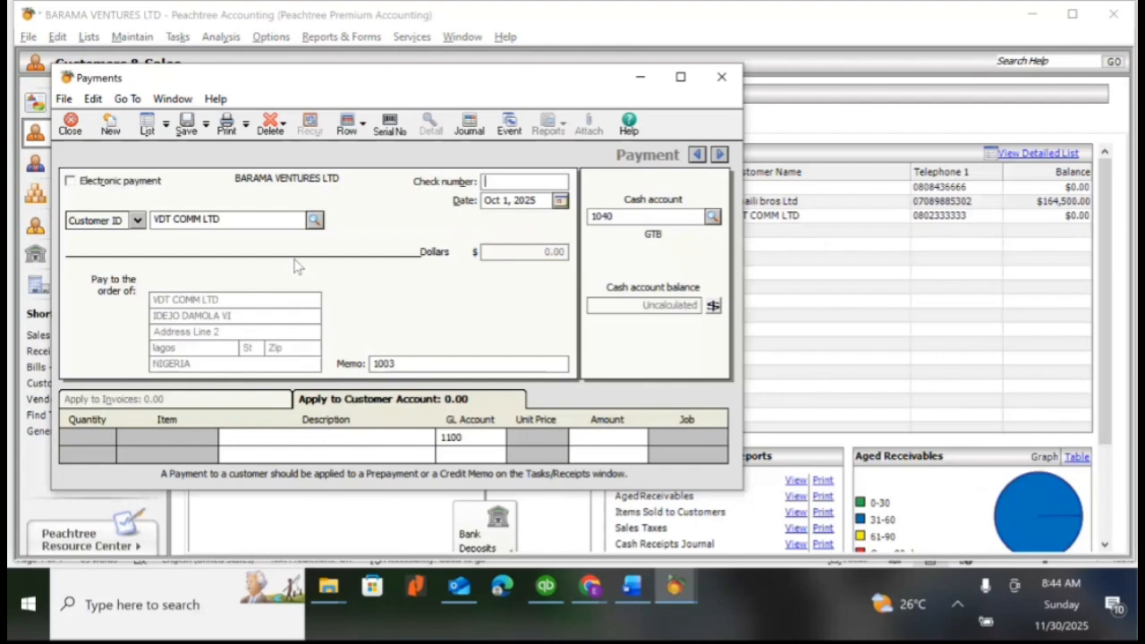
# Set the VDT COMM LTD payment's check number to 1282 and its date to Oct 22, 2025
pyautogui.click(552, 182)
pyautogui.write('1282')
pyautogui.click(559, 201)
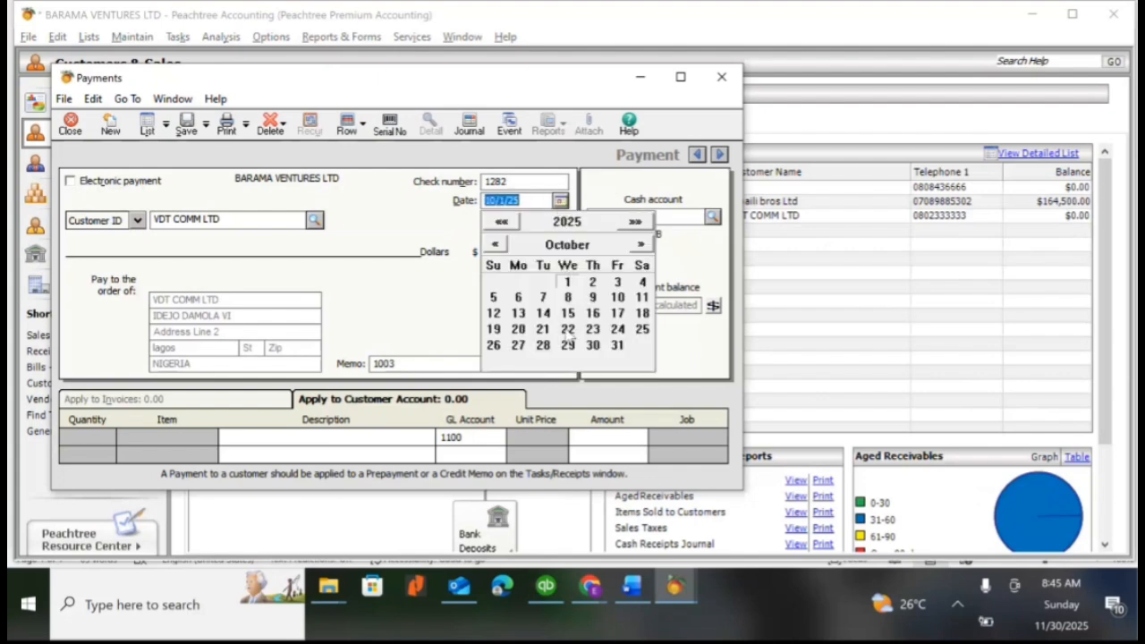
pyautogui.click(567, 329)
pyautogui.click(560, 201)
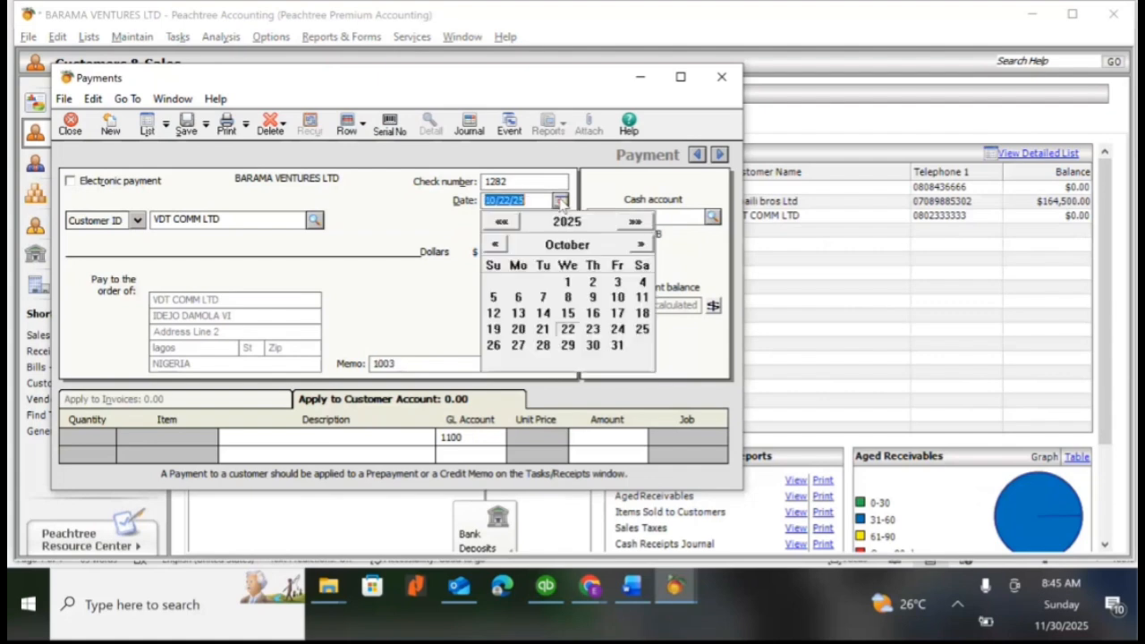
pyautogui.click(569, 331)
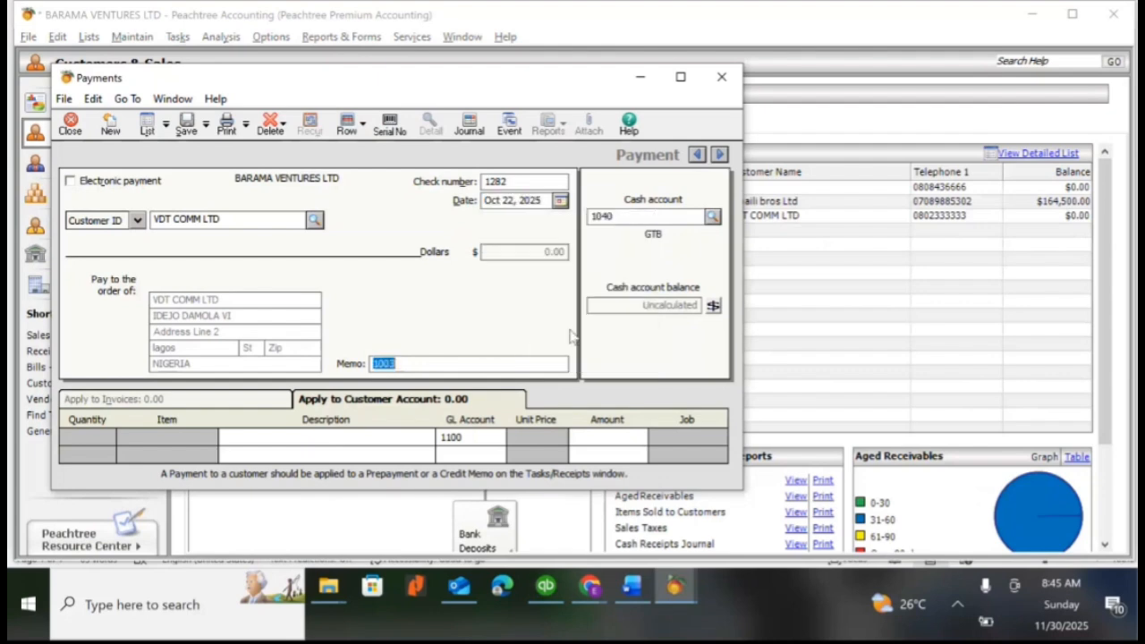
# Choose 1040 GTB as the payment's cash account and maximize the payment window
pyautogui.click(712, 217)
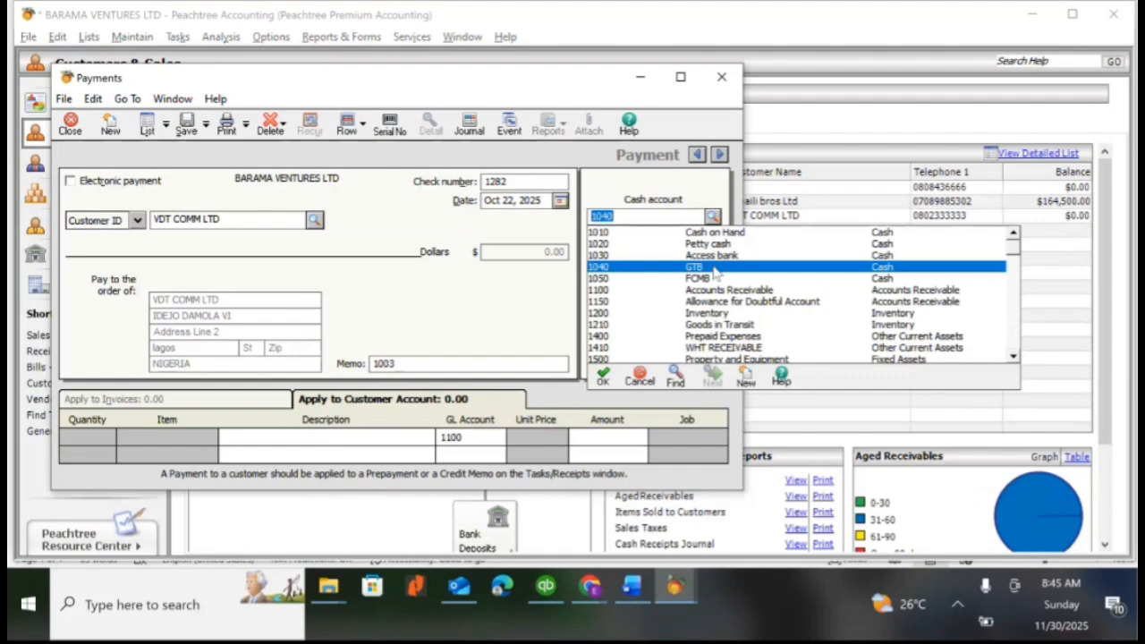
pyautogui.click(714, 273)
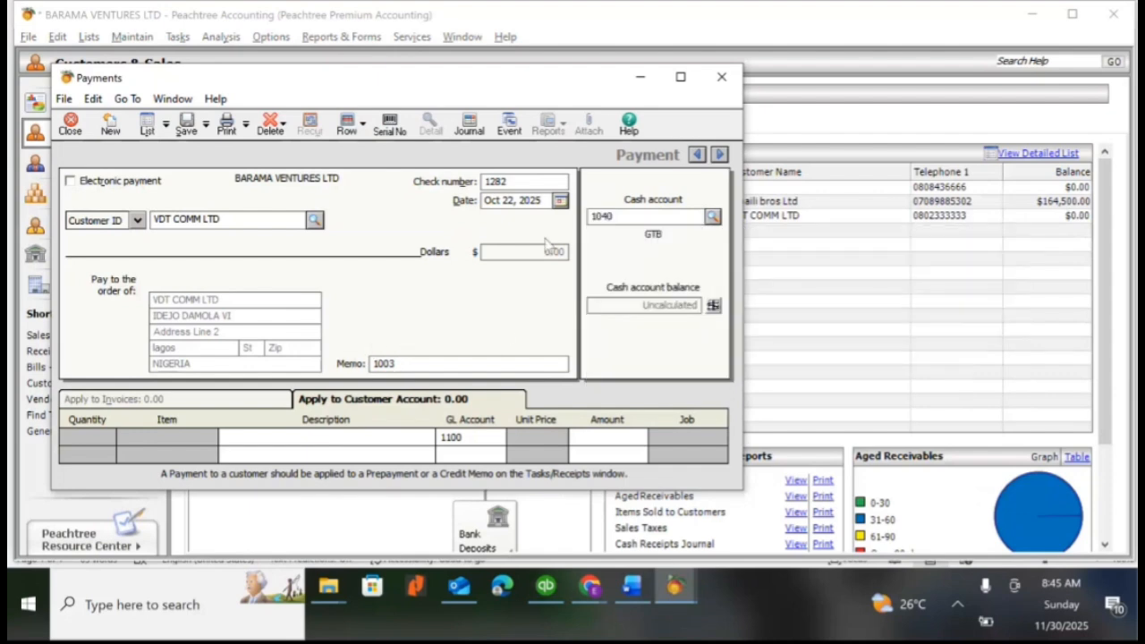
pyautogui.click(680, 77)
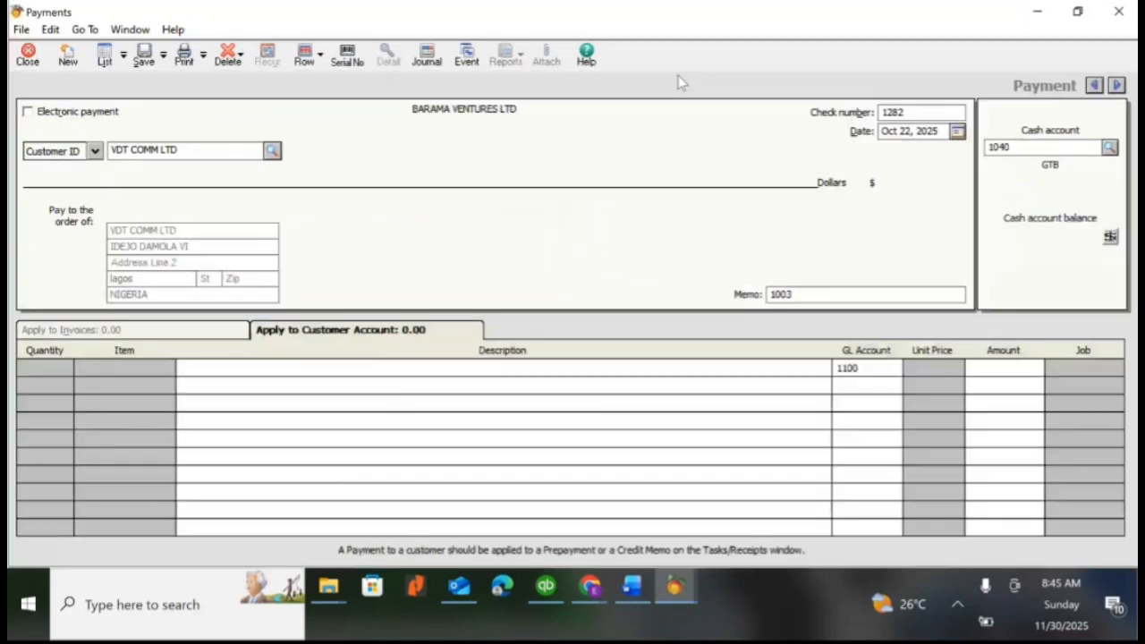
# Describe the first payment line as "CASH PAID TO VDT COMMUNCATION - REFUND OF 40,000"
pyautogui.click(264, 372)
pyautogui.write('CAS')
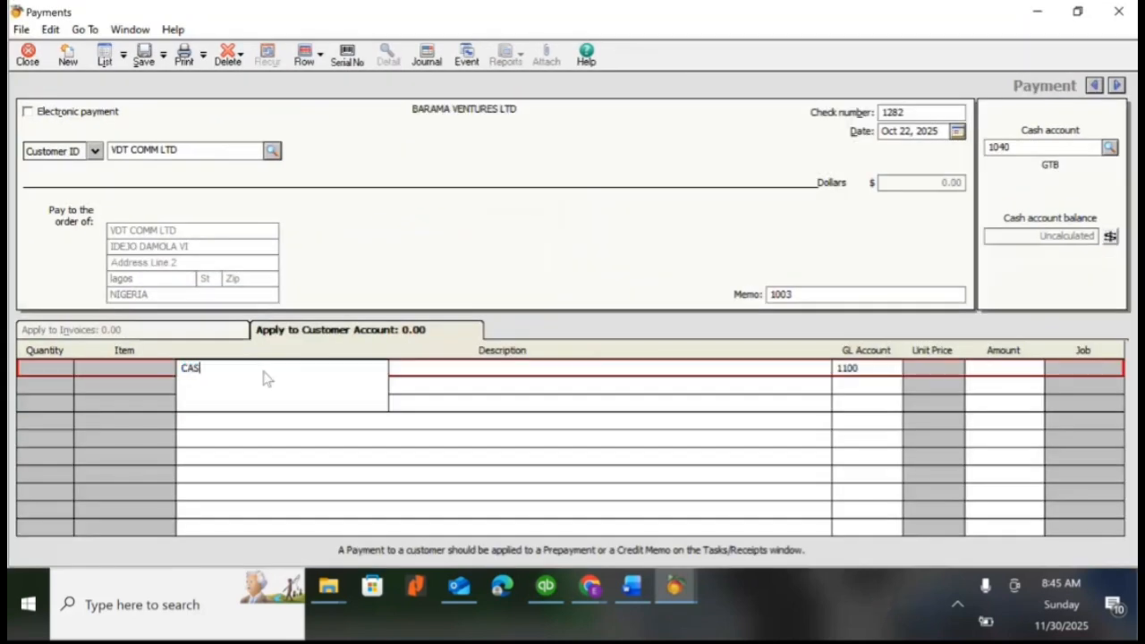
pyautogui.write('H PA')
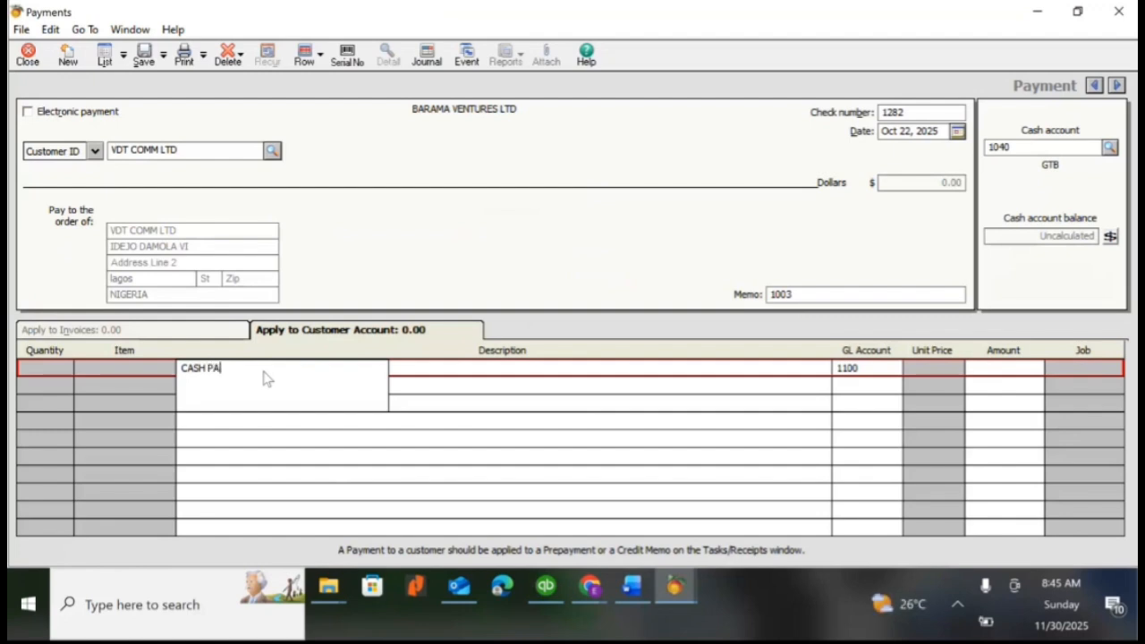
pyautogui.write('ID TO VDT COMMUNCATION')
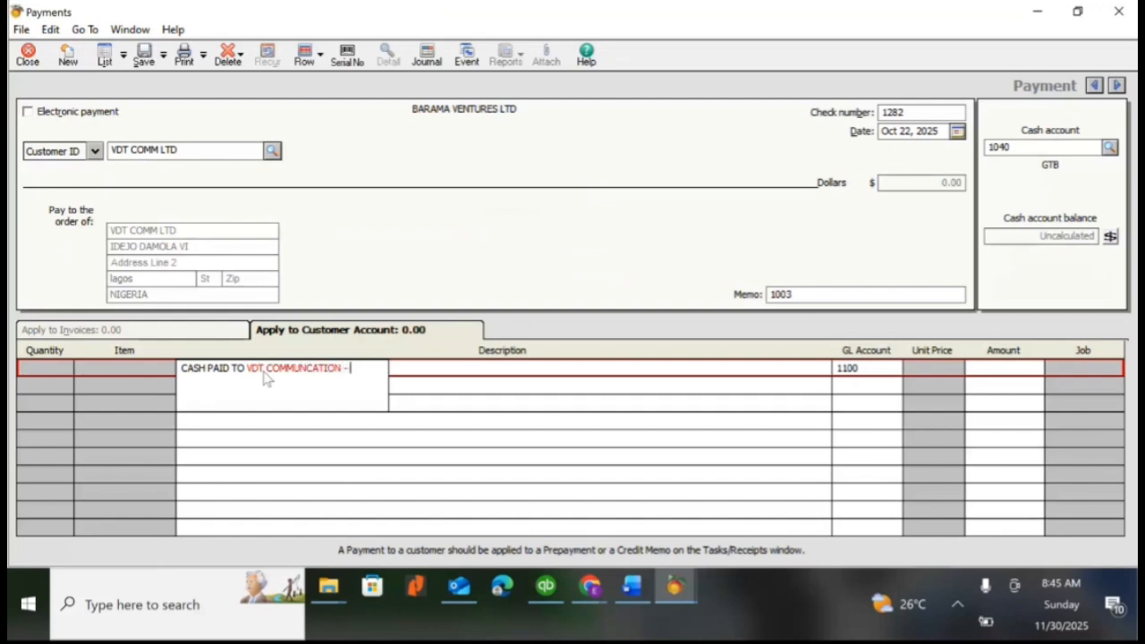
pyautogui.write(' - REFUND OF 40')
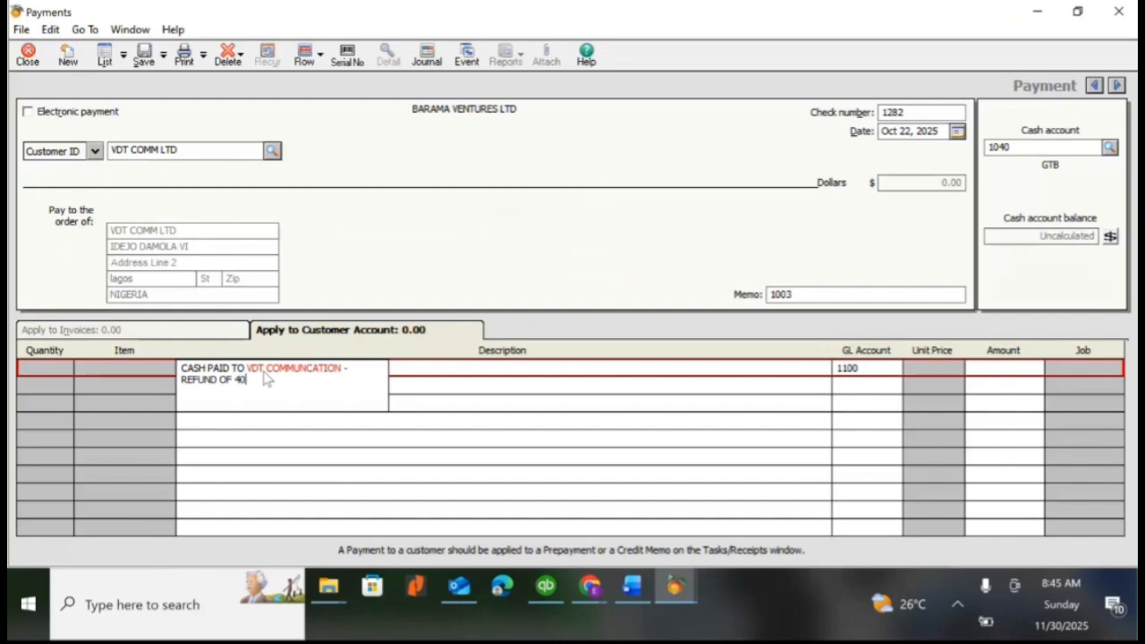
pyautogui.write(',0')
pyautogui.press('Tab')
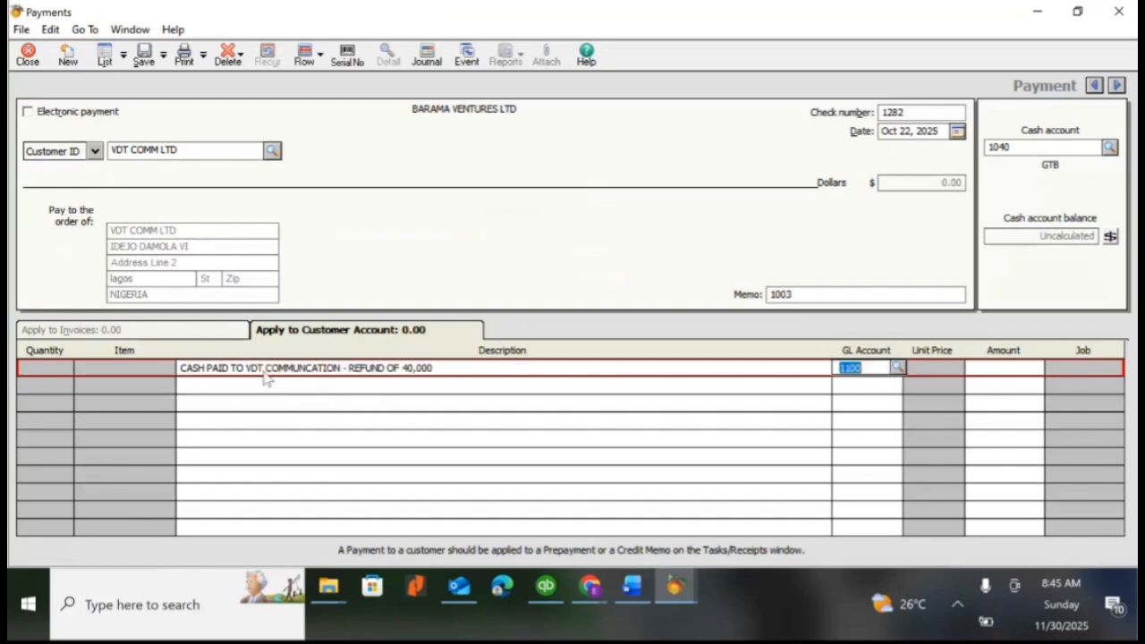
# Check the received and actual amounts in the Word refund scenario and return to the payment
pyautogui.moveTo(639, 587)
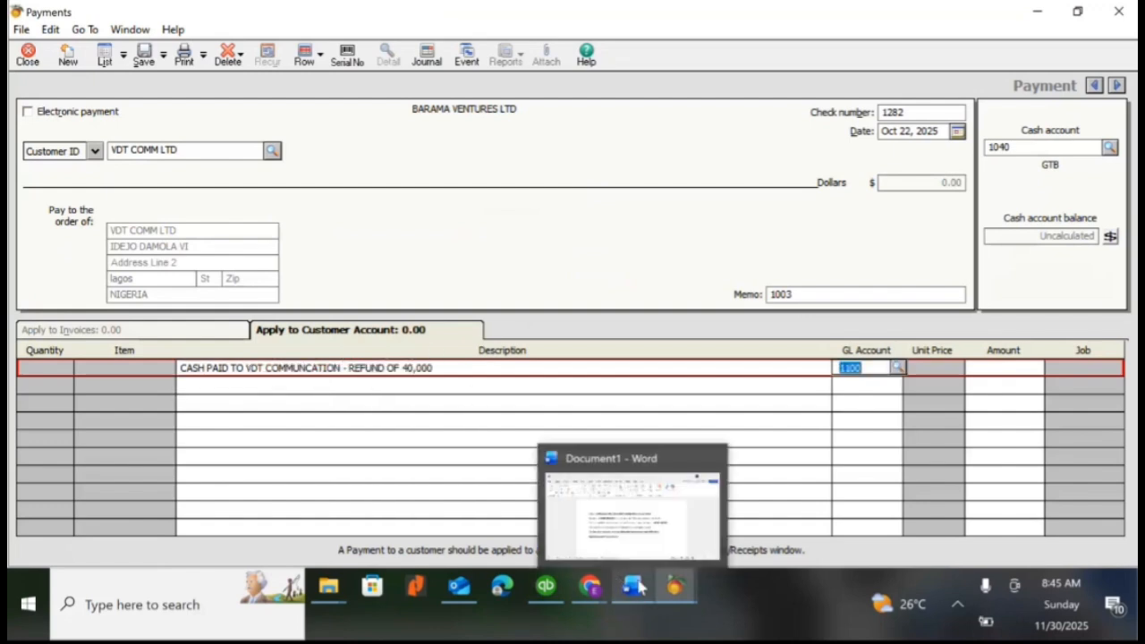
pyautogui.click(641, 535)
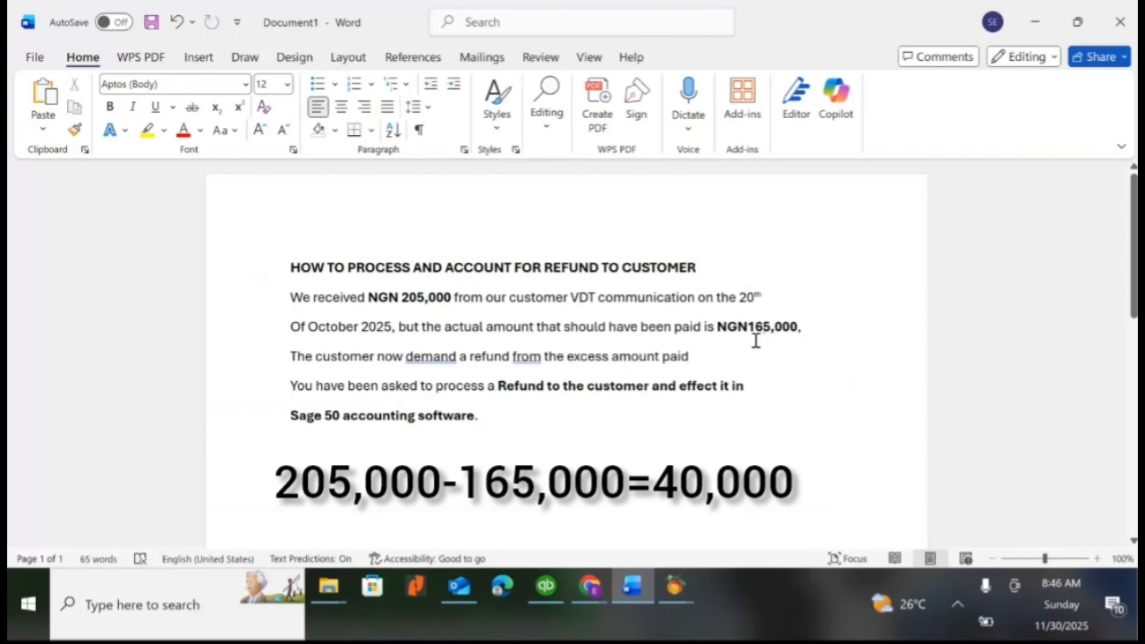
pyautogui.hotkey('alt', 'Tab')
# Enter 40,000 as the refund line's amount against account 1100, save the payment and close its window
pyautogui.press('Tab')
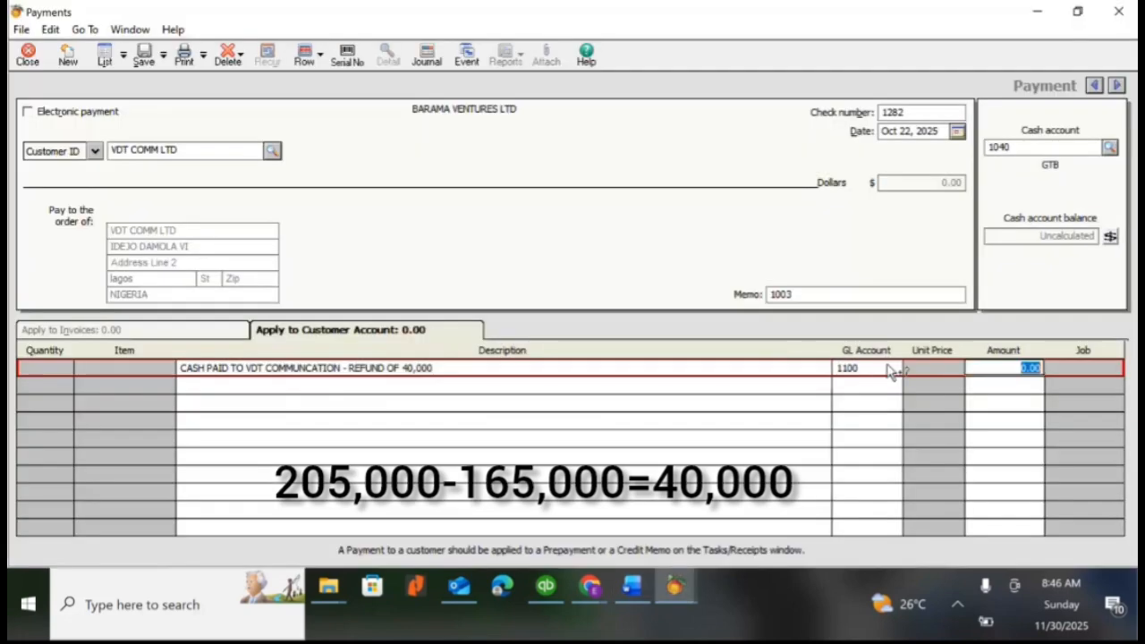
pyautogui.write('40,000')
pyautogui.press('Tab')
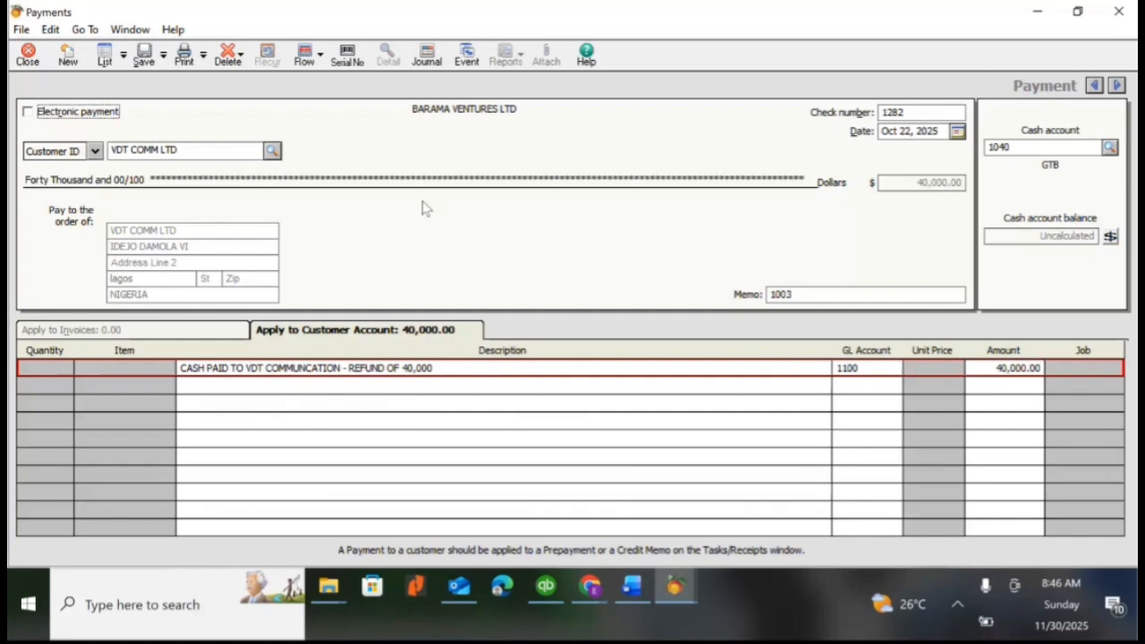
pyautogui.click(144, 57)
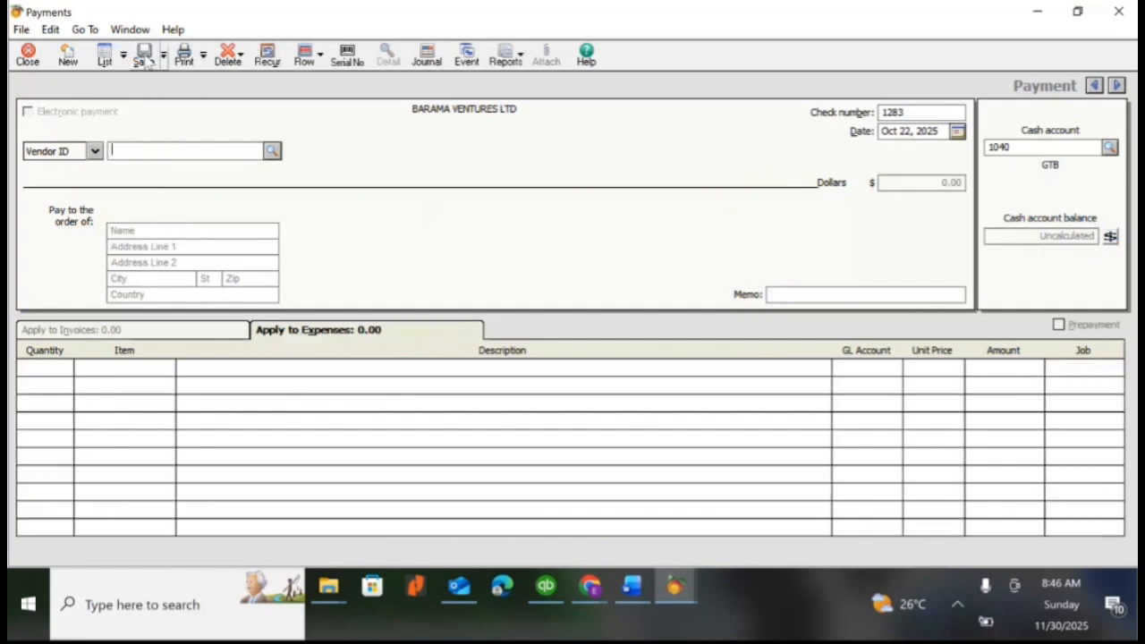
pyautogui.click(27, 57)
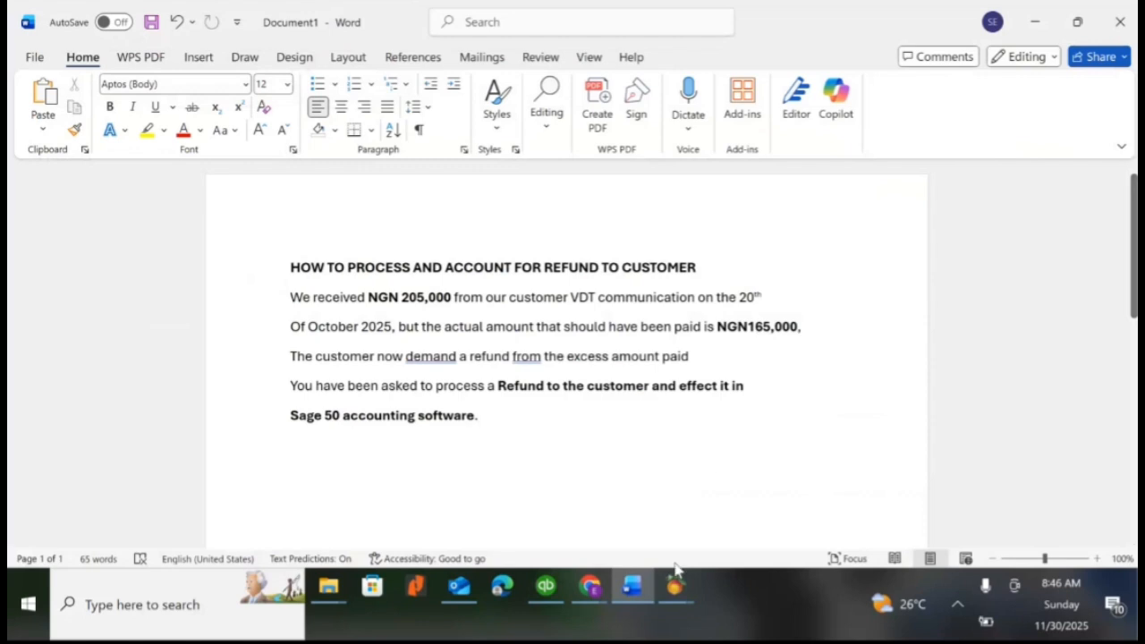
# Return to Peachtree's main company window and display the Customer Ledgers report from the Accounts Receivable reports
pyautogui.moveTo(679, 575)
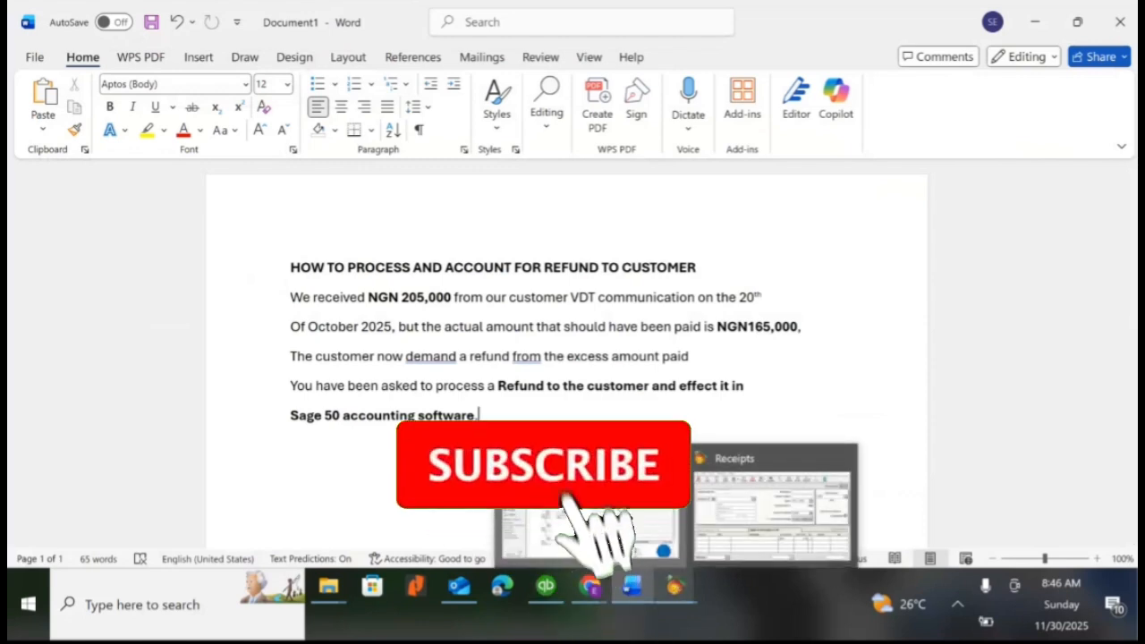
pyautogui.click(613, 514)
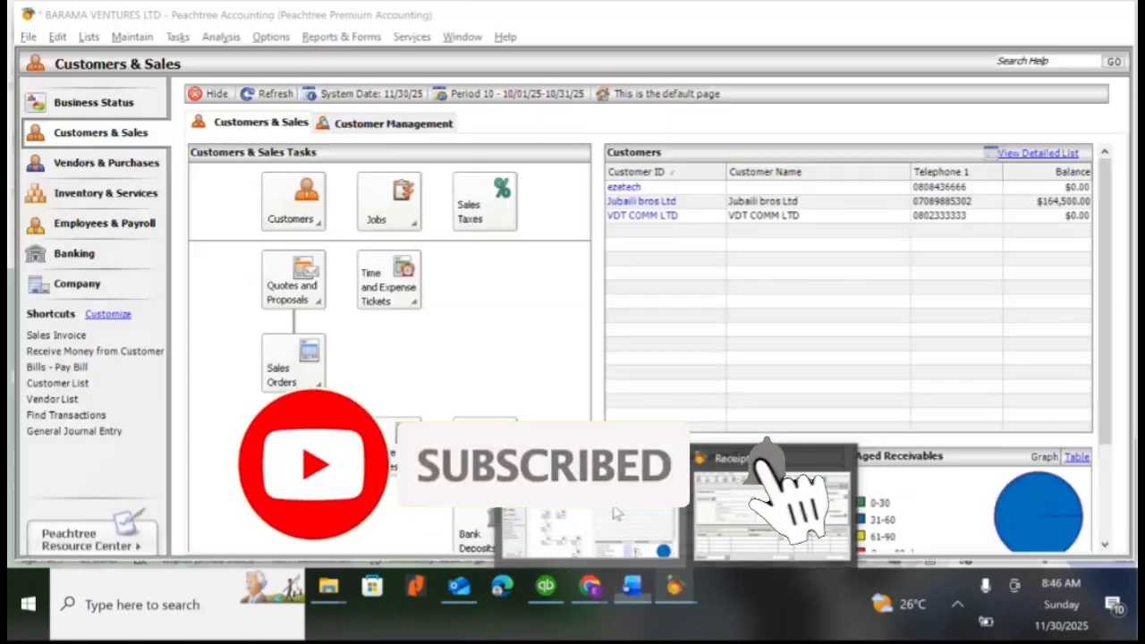
pyautogui.click(341, 37)
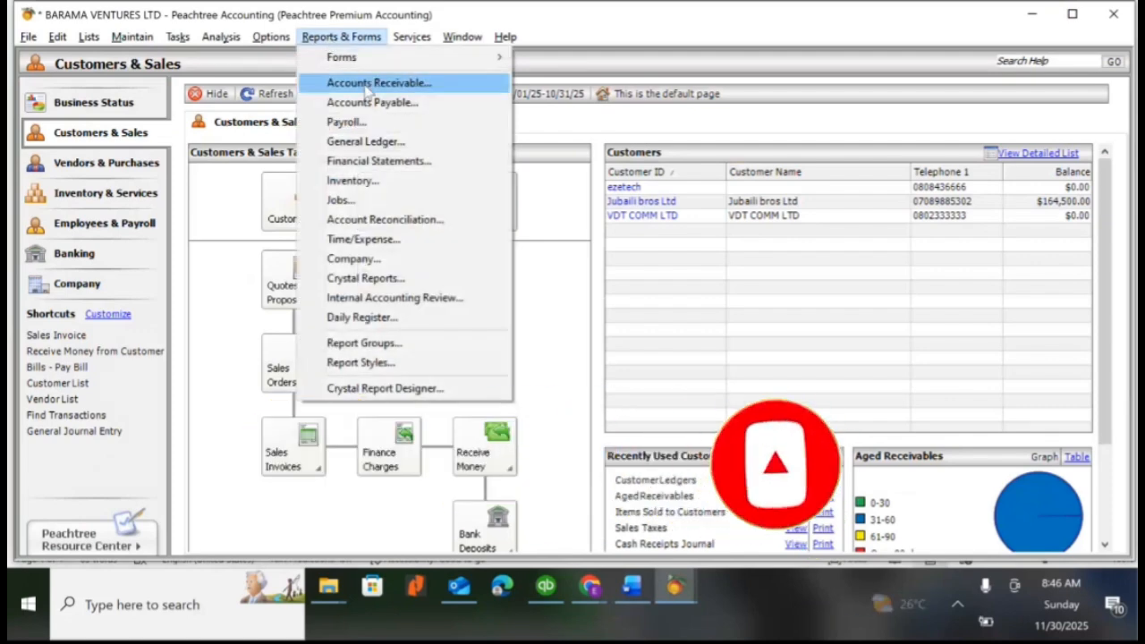
pyautogui.click(365, 84)
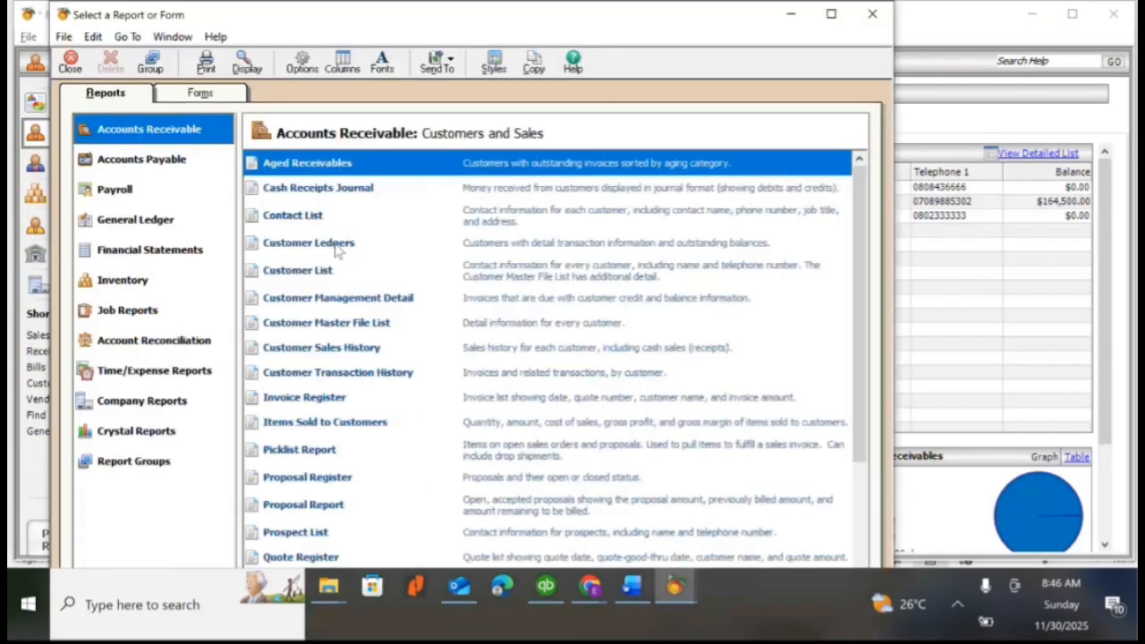
pyautogui.click(354, 249)
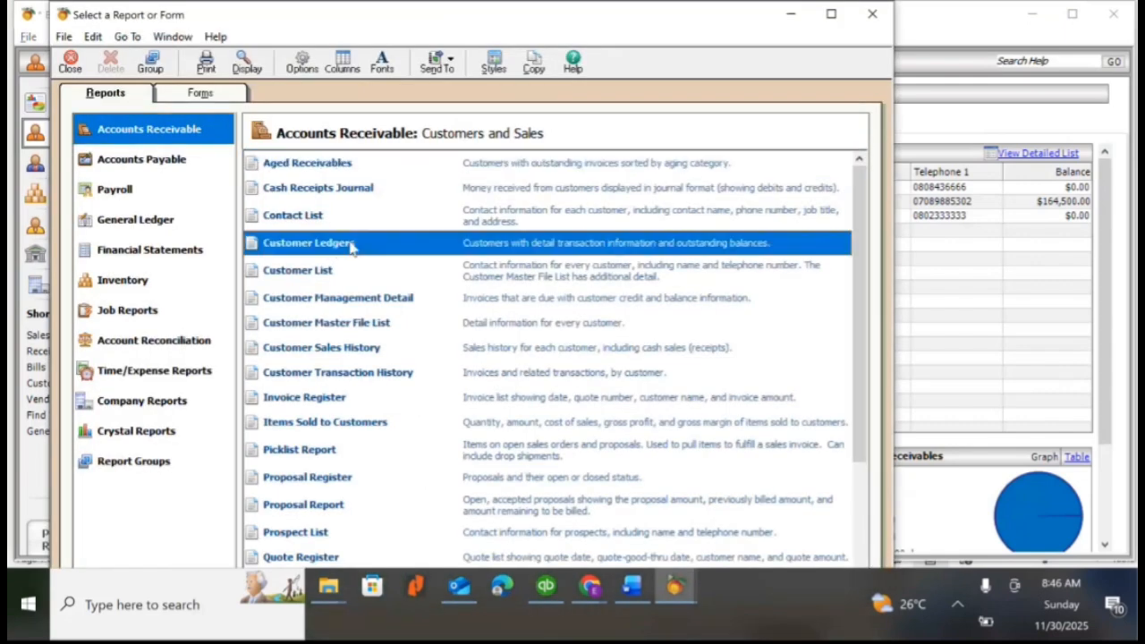
pyautogui.doubleClick(351, 248)
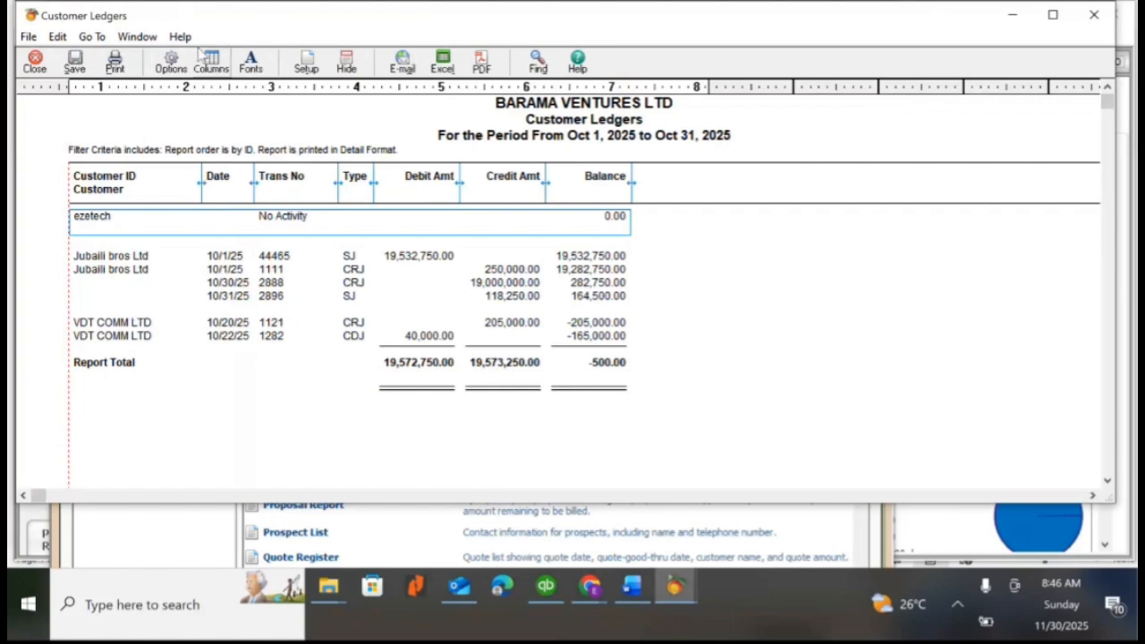
# Filter the Customer Ledgers report by customer ID to include only VDT COMM LTD
pyautogui.click(171, 64)
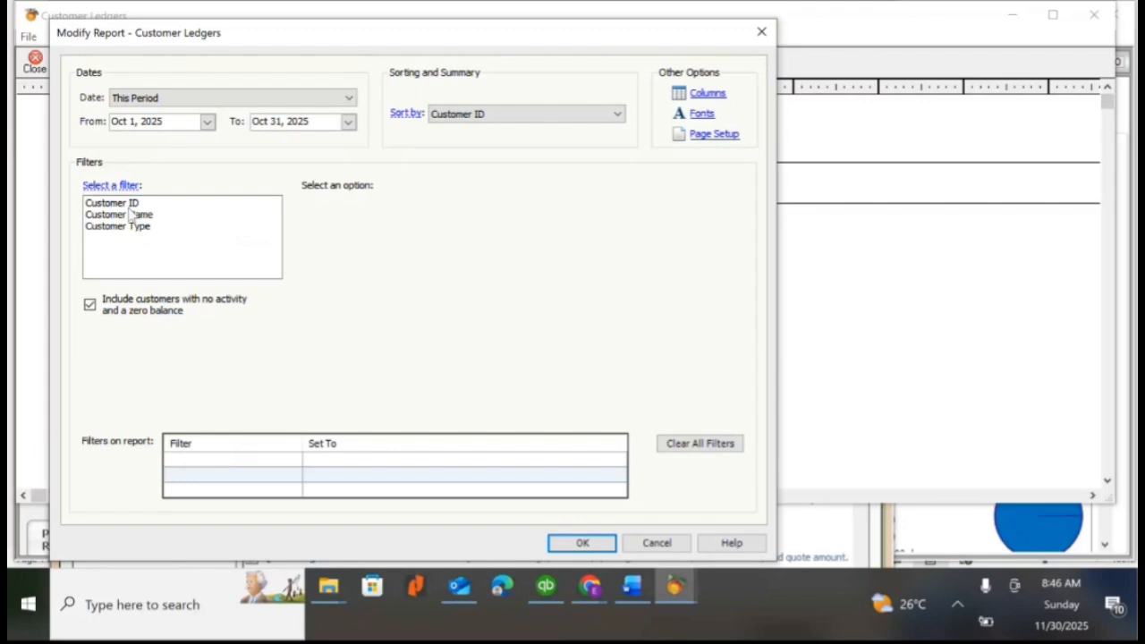
pyautogui.click(128, 202)
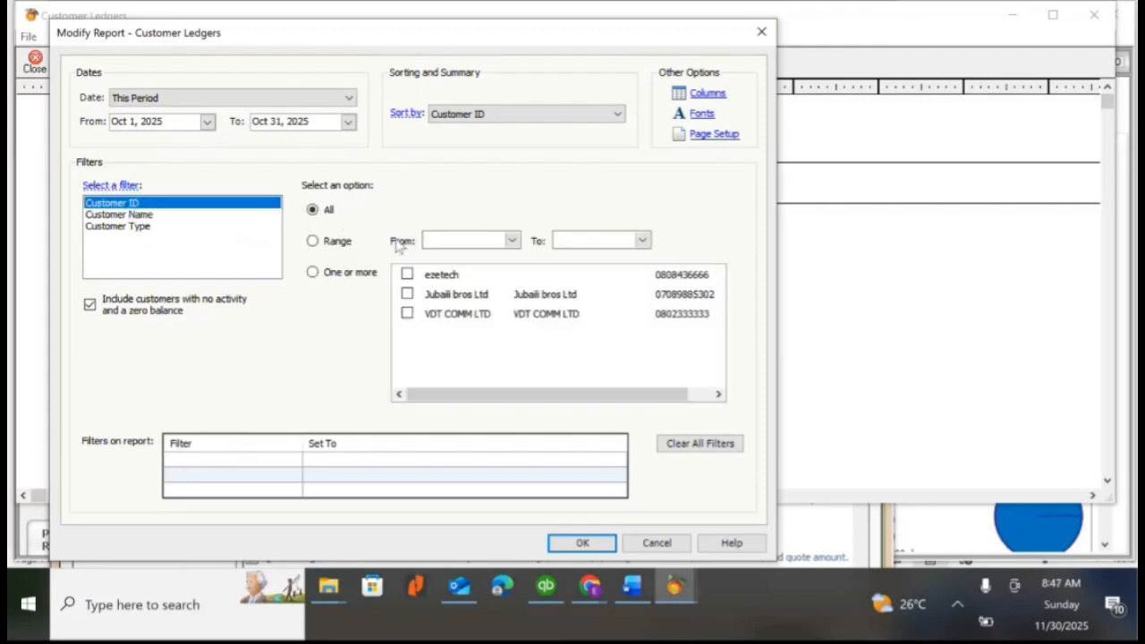
pyautogui.click(407, 315)
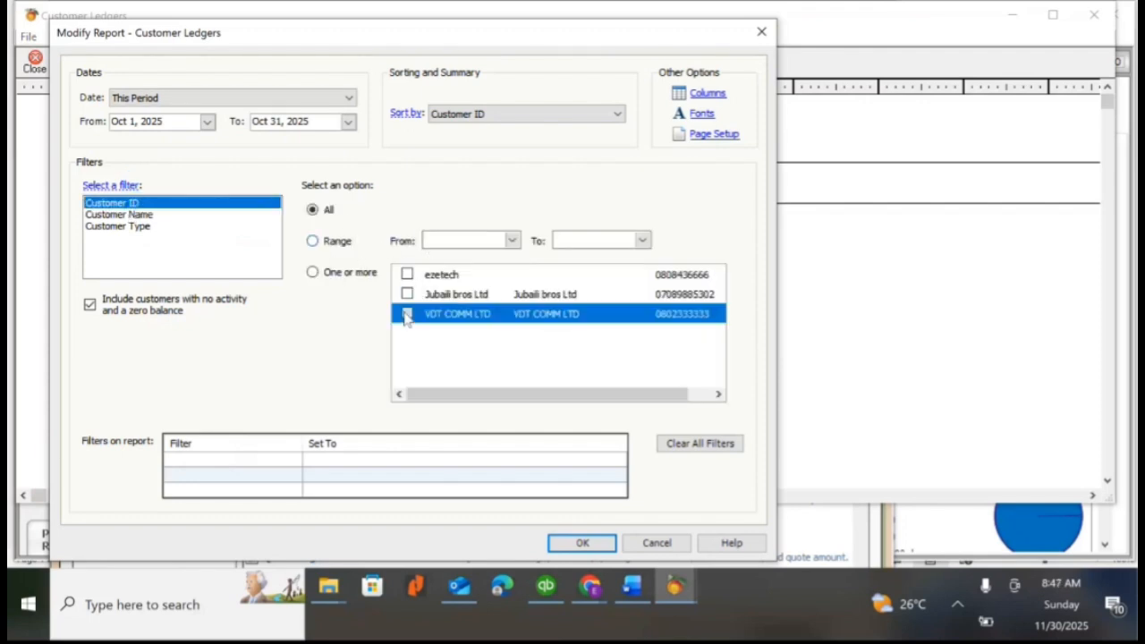
pyautogui.click(407, 315)
pyautogui.click(583, 543)
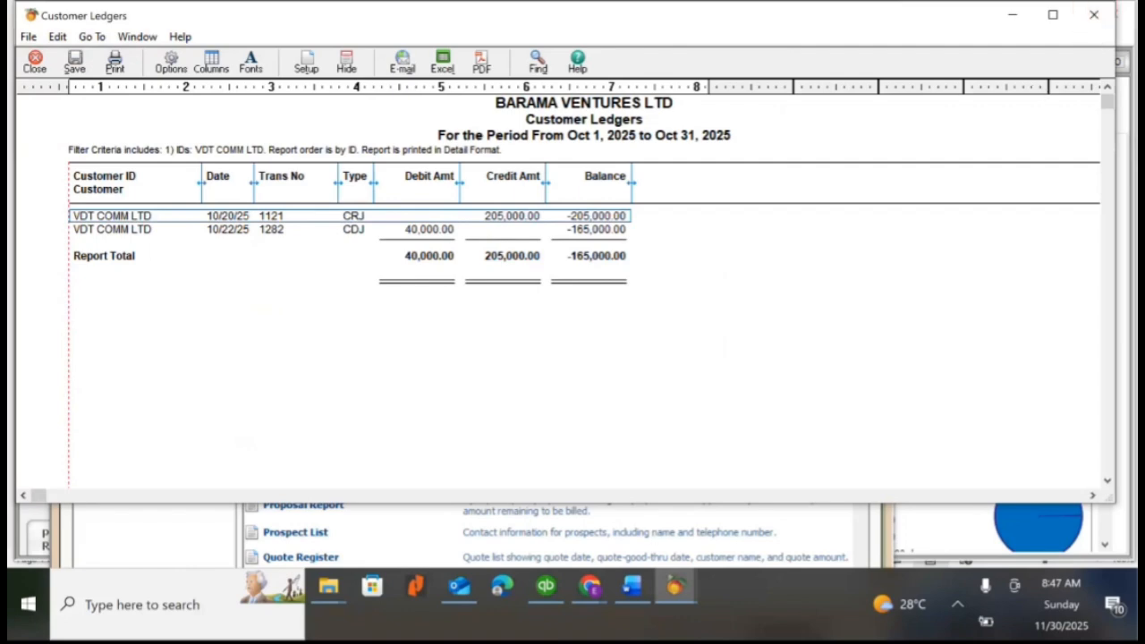
pyautogui.moveTo(592, 591)
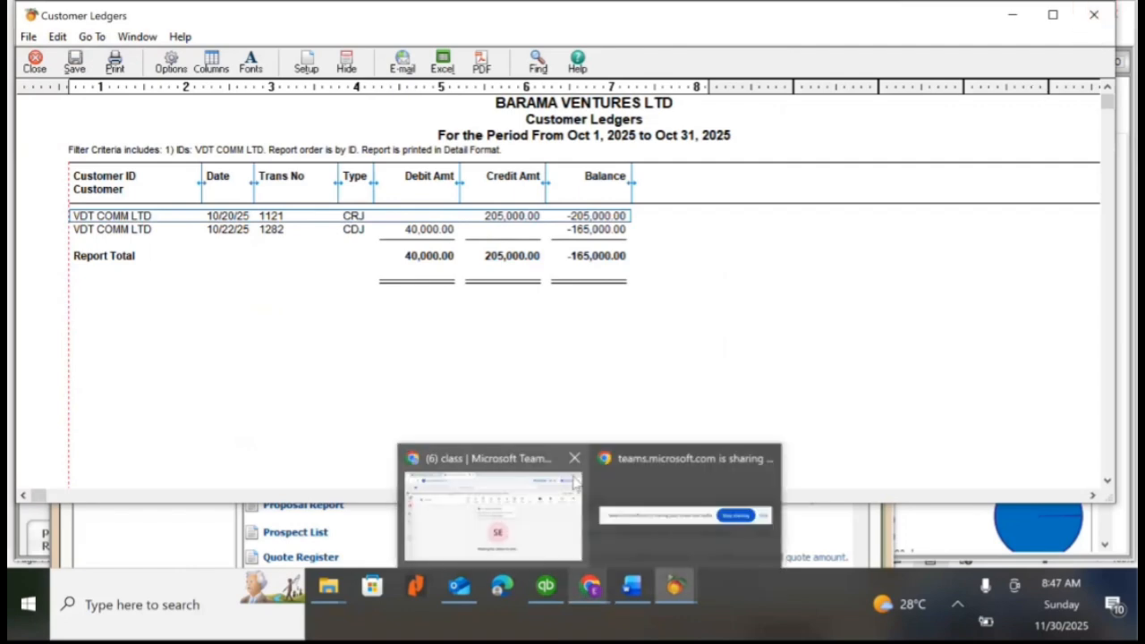